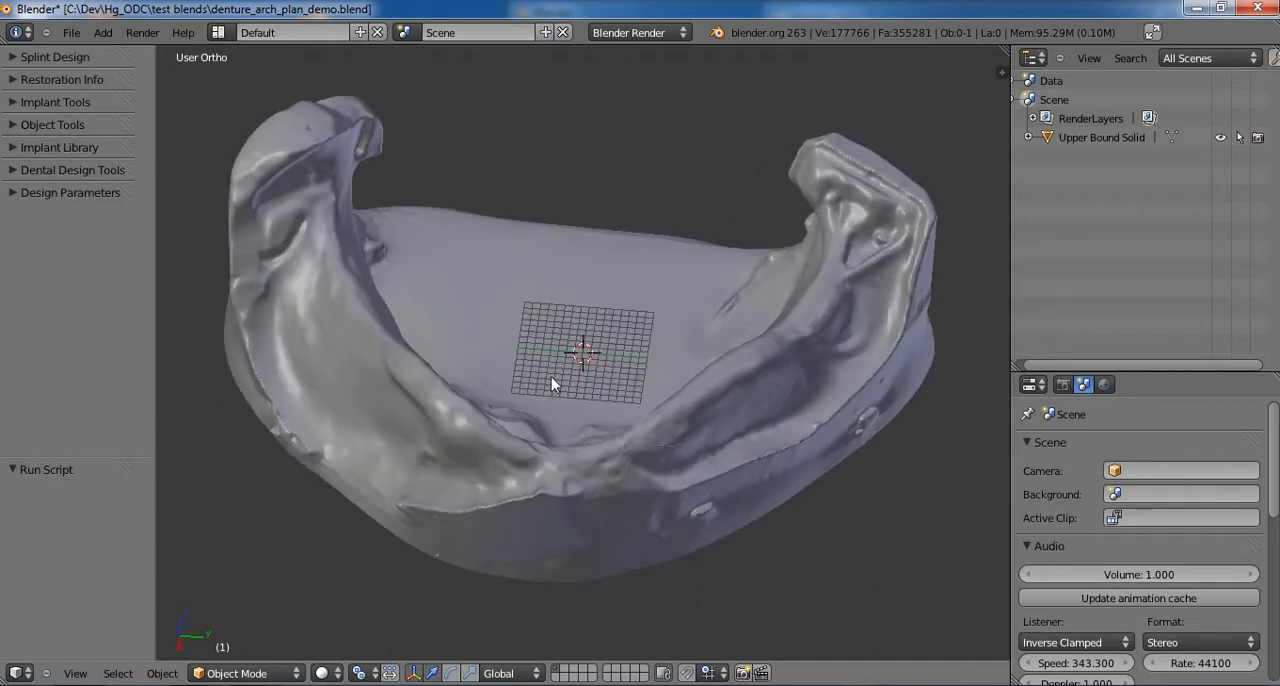
{"action": "middle_click_drag", "start_coordinate": [573, 436], "coordinate": [571, 503]}
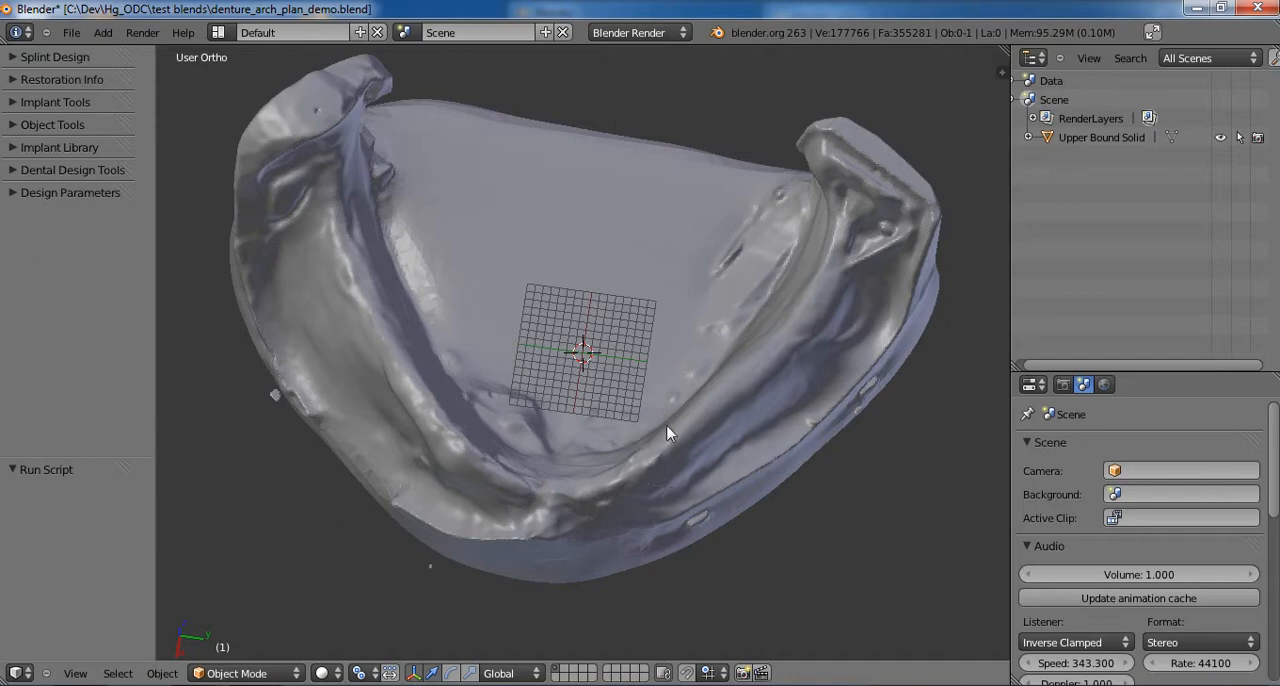
{"action": "middle_click_drag", "start_coordinate": [635, 433], "coordinate": [626, 358]}
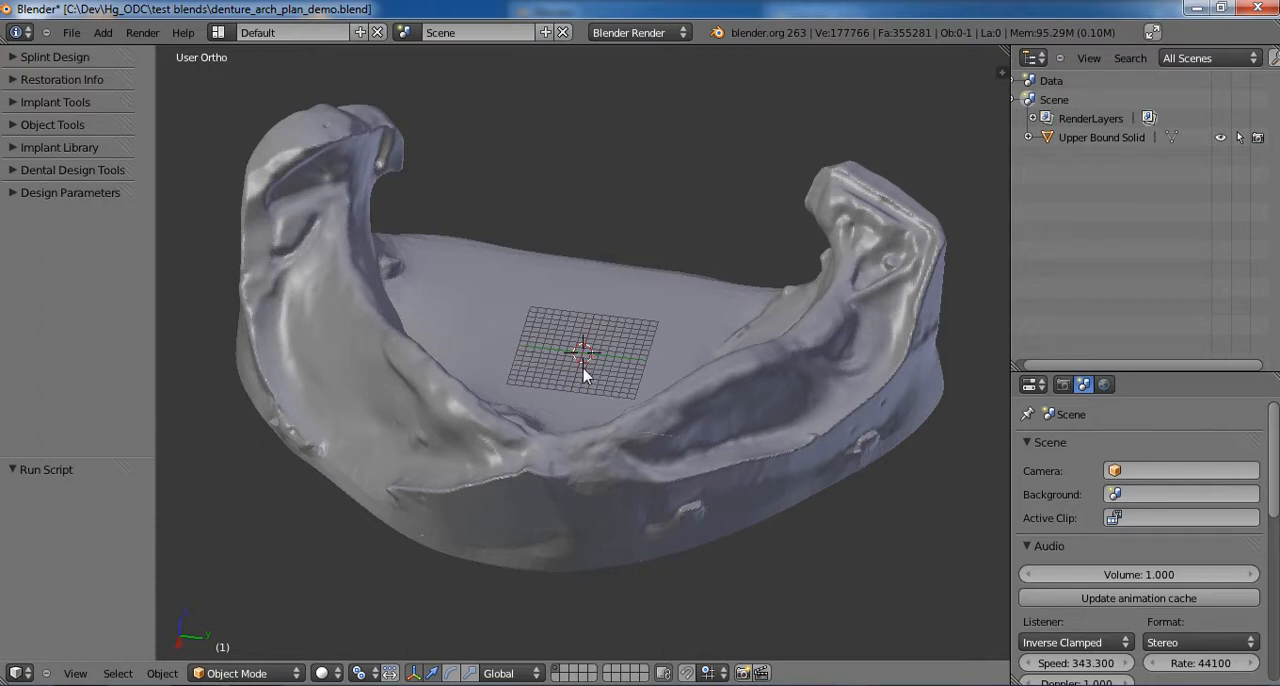
{"action": "middle_click_drag", "start_coordinate": [585, 375], "coordinate": [606, 392]}
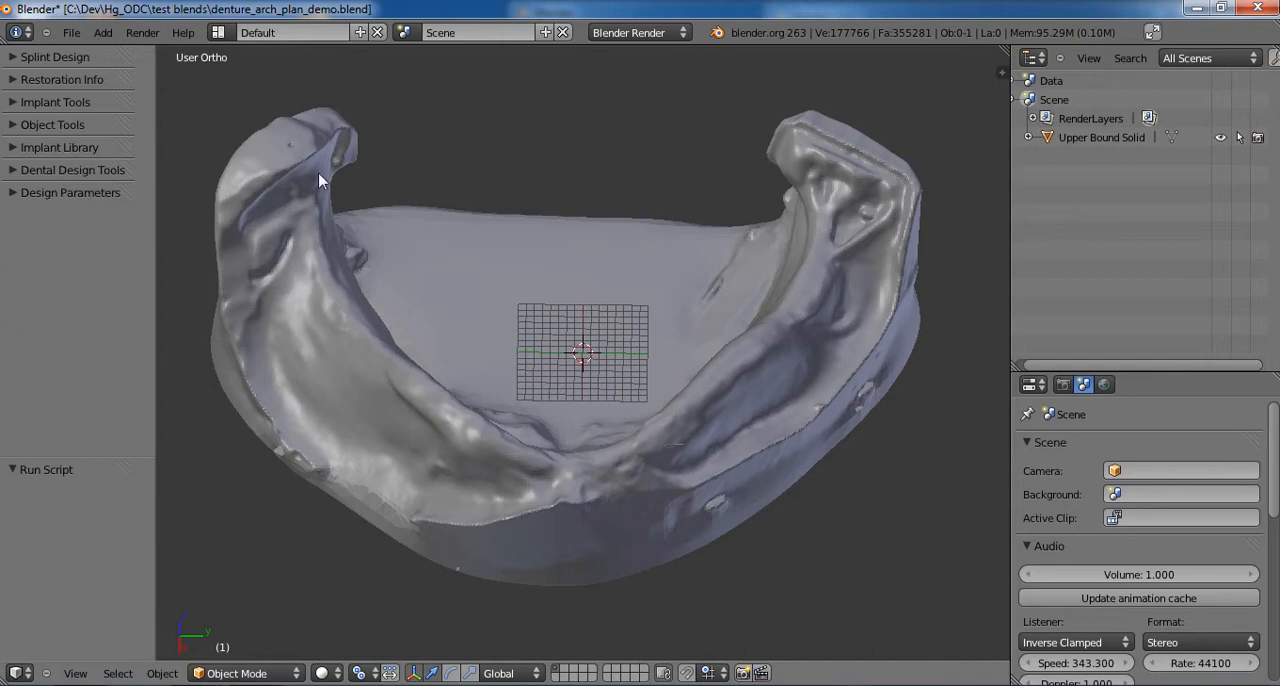
{"action": "middle_click_drag", "start_coordinate": [486, 294], "coordinate": [520, 354]}
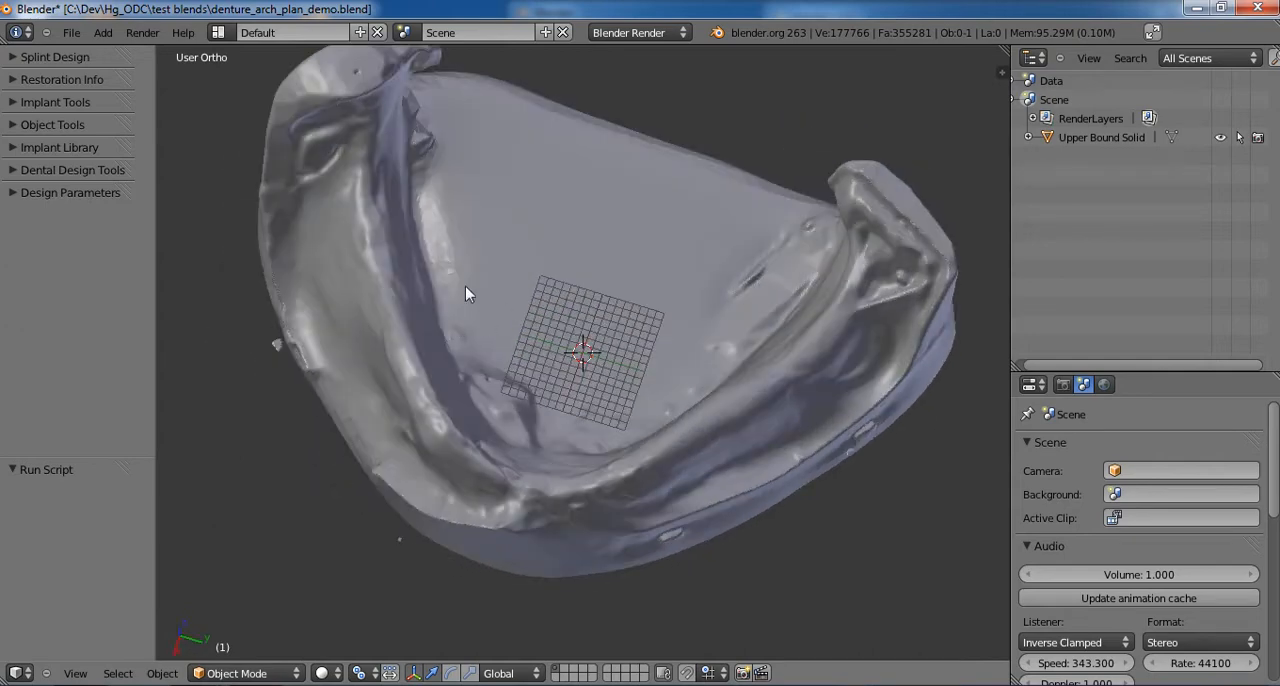
{"action": "key", "text": "shift+d"}
{"action": "key", "text": "Escape"}
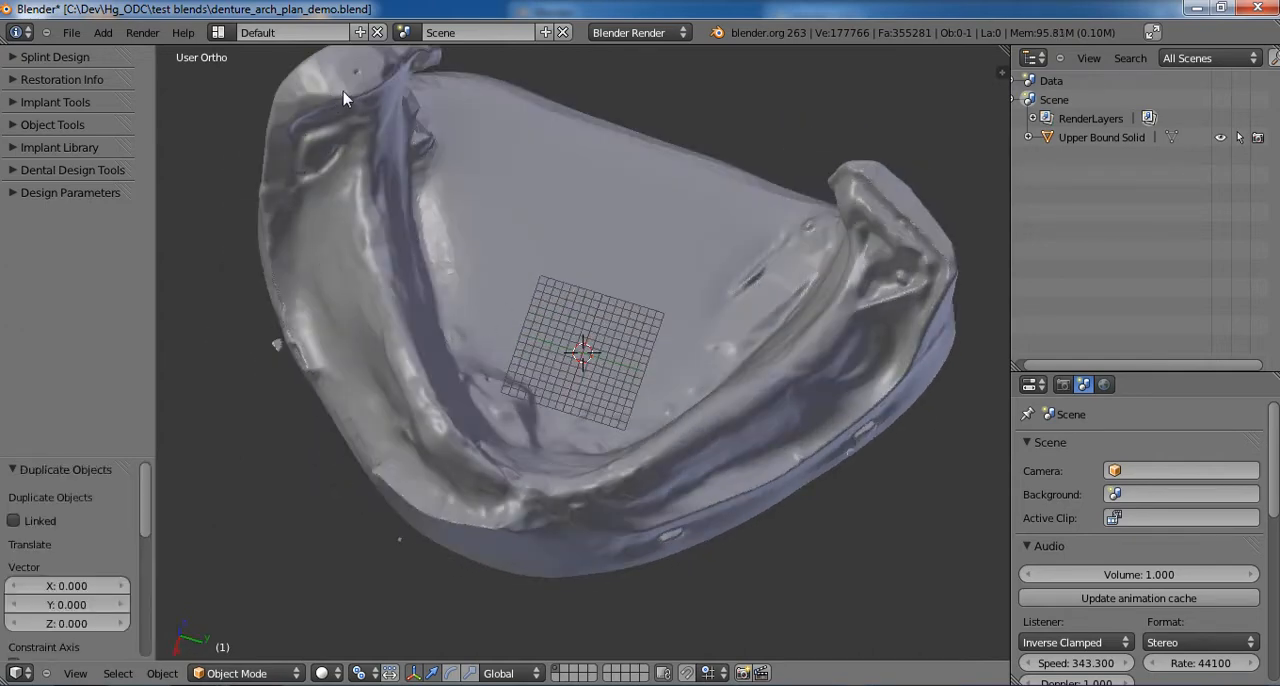
- Outline both ridge areas of the jaw model with freehand grease pencil loops and erase the strokes
{"action": "mouse_move", "coordinate": [305, 278]}
{"action": "left_mouse_down"}
{"action": "mouse_move", "coordinate": [300, 212]}
{"action": "mouse_move", "coordinate": [362, 110]}
{"action": "mouse_move", "coordinate": [426, 199]}
{"action": "mouse_move", "coordinate": [458, 335]}
{"action": "mouse_move", "coordinate": [565, 472]}
{"action": "mouse_move", "coordinate": [510, 514]}
{"action": "mouse_move", "coordinate": [418, 485]}
{"action": "mouse_move", "coordinate": [291, 279]}
{"action": "left_mouse_up"}
{"action": "mouse_move", "coordinate": [550, 515]}
{"action": "left_mouse_down"}
{"action": "mouse_move", "coordinate": [518, 478]}
{"action": "mouse_move", "coordinate": [652, 417]}
{"action": "mouse_move", "coordinate": [748, 305]}
{"action": "mouse_move", "coordinate": [872, 220]}
{"action": "mouse_move", "coordinate": [944, 416]}
{"action": "mouse_move", "coordinate": [550, 514]}
{"action": "left_mouse_up"}
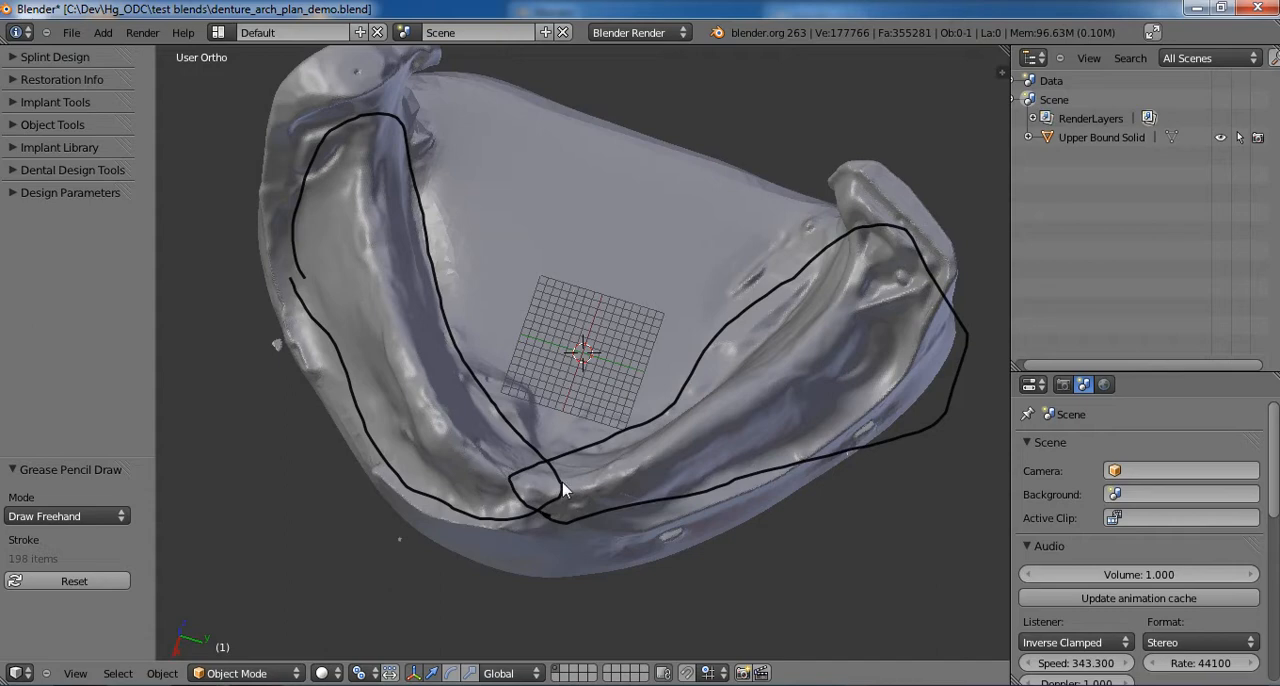
{"action": "mouse_move", "coordinate": [563, 490]}
{"action": "middle_mouse_down"}
{"action": "mouse_move", "coordinate": [595, 486]}
{"action": "mouse_move", "coordinate": [590, 468]}
{"action": "middle_mouse_up"}
{"action": "mouse_move", "coordinate": [507, 474]}
{"action": "left_mouse_down"}
{"action": "mouse_move", "coordinate": [648, 496]}
{"action": "mouse_move", "coordinate": [578, 492]}
{"action": "left_mouse_up"}
{"action": "mouse_move", "coordinate": [616, 537]}
{"action": "right_mouse_down"}
{"action": "mouse_move", "coordinate": [657, 500]}
{"action": "mouse_move", "coordinate": [860, 395]}
{"action": "mouse_move", "coordinate": [921, 322]}
{"action": "mouse_move", "coordinate": [945, 272]}
{"action": "mouse_move", "coordinate": [840, 163]}
{"action": "mouse_move", "coordinate": [760, 250]}
{"action": "mouse_move", "coordinate": [580, 509]}
{"action": "mouse_move", "coordinate": [512, 478]}
{"action": "right_mouse_up"}
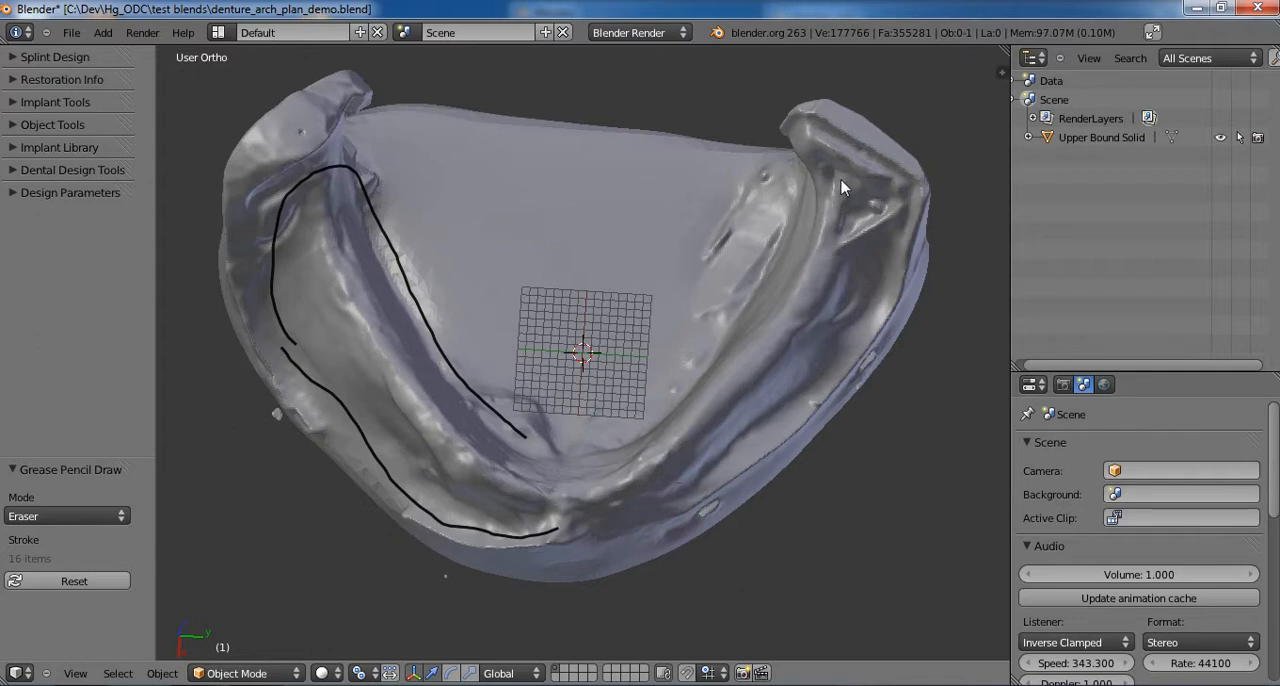
{"action": "mouse_move", "coordinate": [535, 437]}
{"action": "right_mouse_down"}
{"action": "mouse_move", "coordinate": [309, 177]}
{"action": "mouse_move", "coordinate": [273, 237]}
{"action": "mouse_move", "coordinate": [295, 370]}
{"action": "mouse_move", "coordinate": [373, 452]}
{"action": "mouse_move", "coordinate": [498, 527]}
{"action": "mouse_move", "coordinate": [556, 527]}
{"action": "right_mouse_up"}
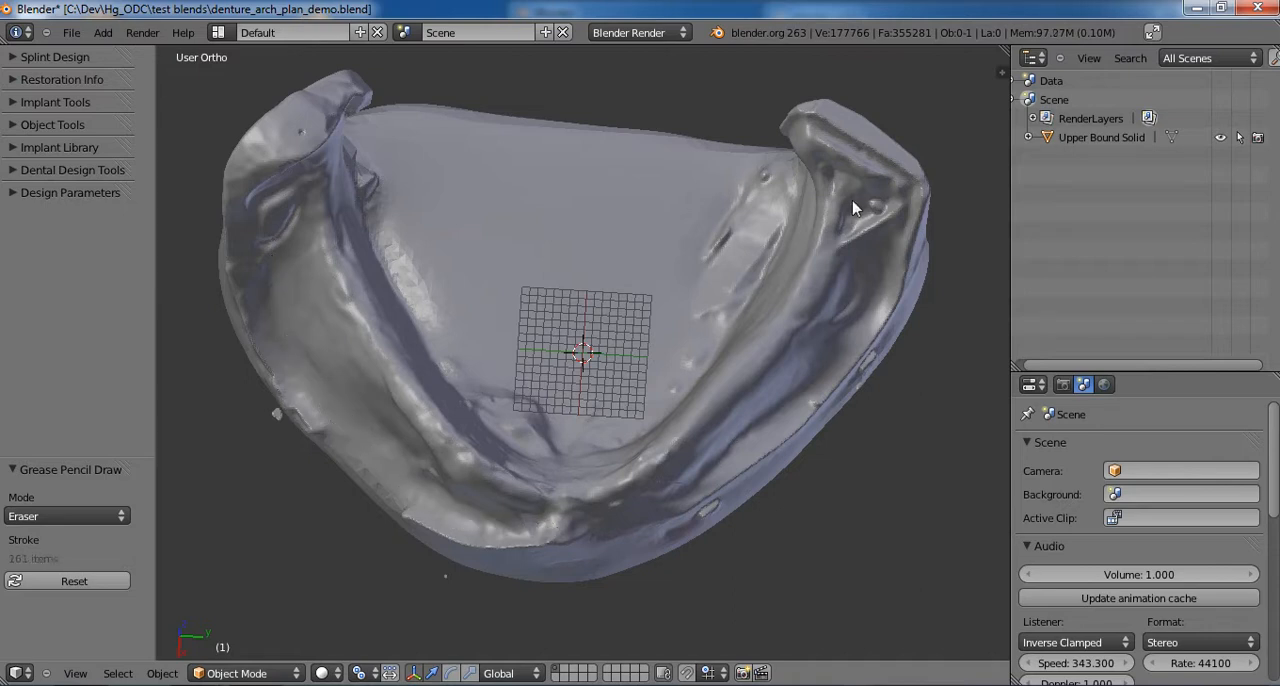
{"action": "middle_click_drag", "start_coordinate": [853, 208], "coordinate": [835, 144]}
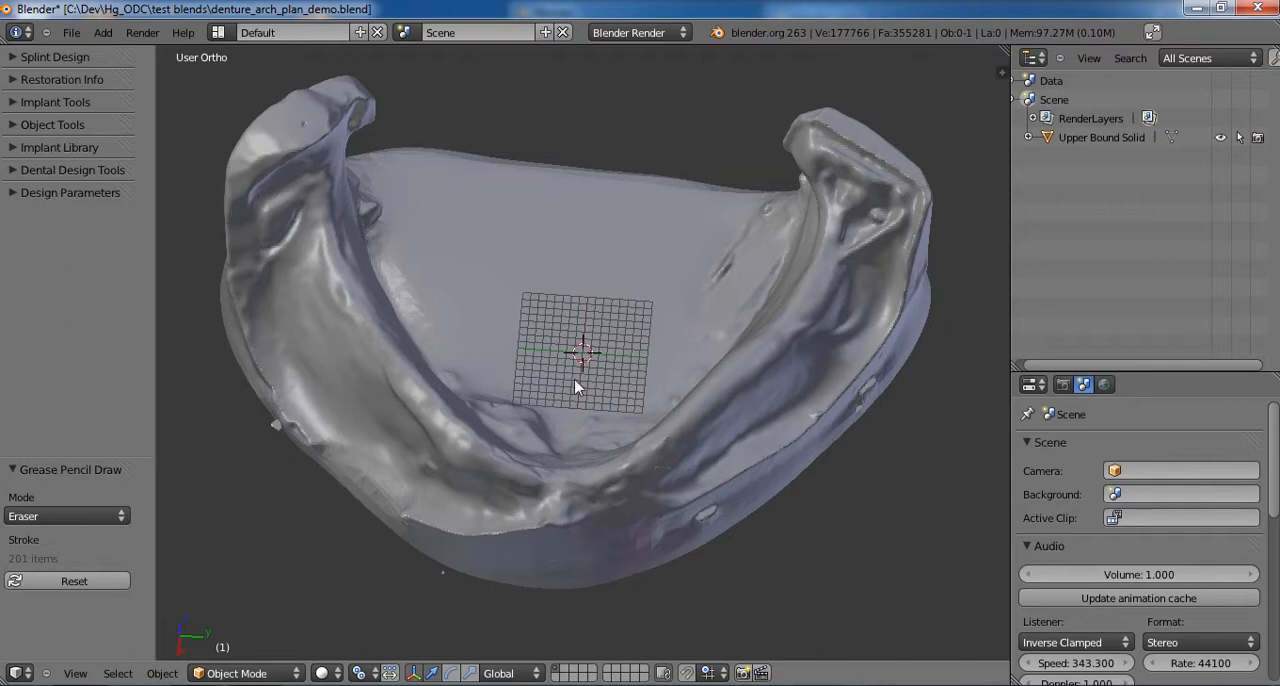
{"action": "middle_click_drag", "start_coordinate": [560, 380], "coordinate": [851, 192]}
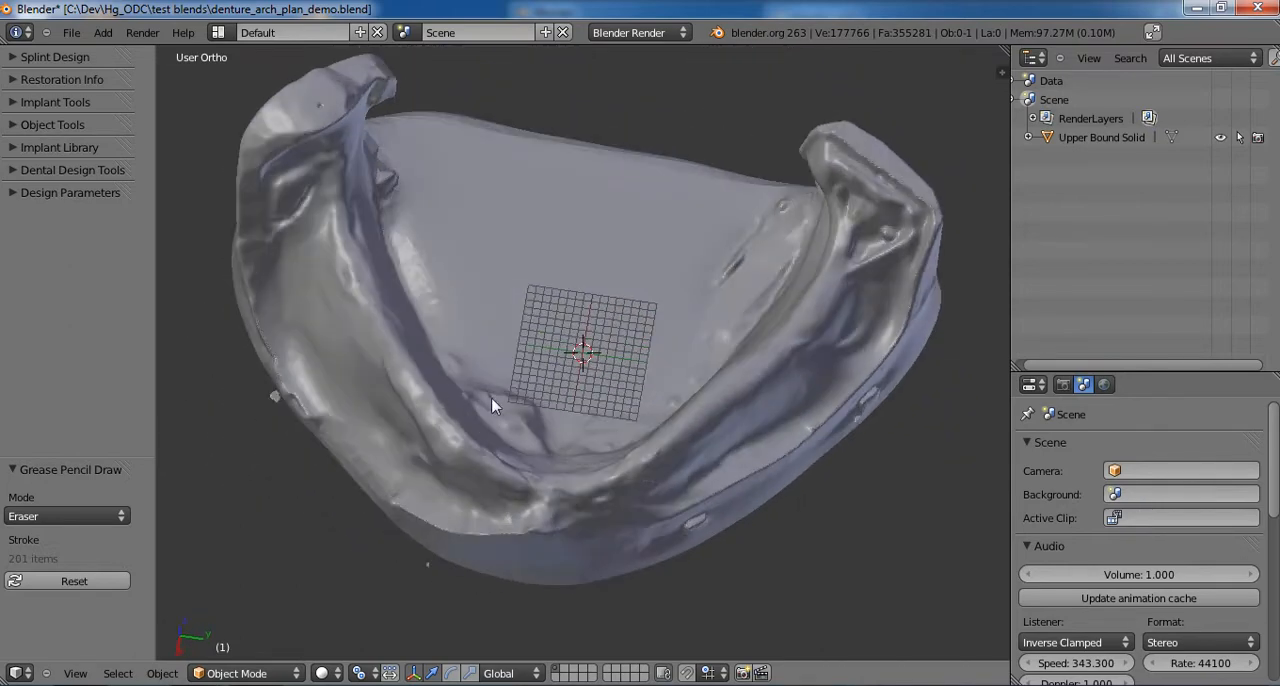
{"action": "middle_click_drag", "start_coordinate": [626, 452], "coordinate": [536, 420]}
{"action": "middle_click_drag", "start_coordinate": [616, 405], "coordinate": [655, 407]}
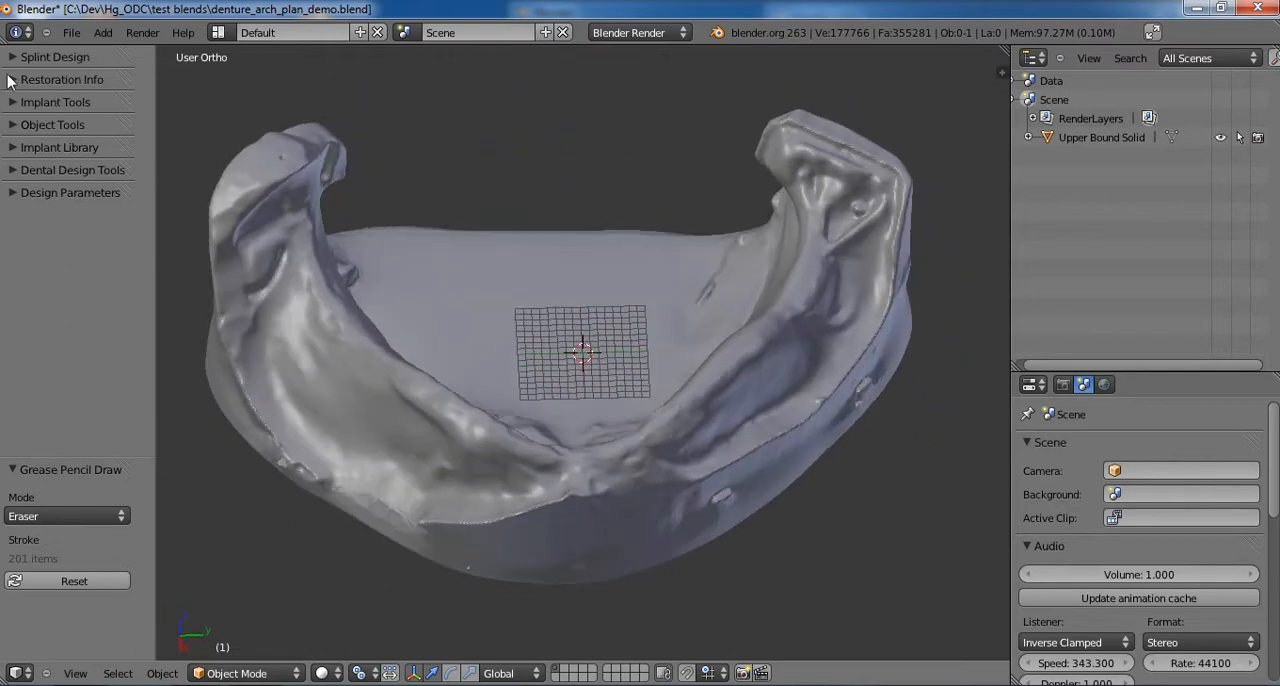
- Start a multiple-tooth plan with the dental design tools and assign implants to both lower canines
{"action": "left_click", "coordinate": [9, 170]}
{"action": "left_click", "coordinate": [100, 262]}
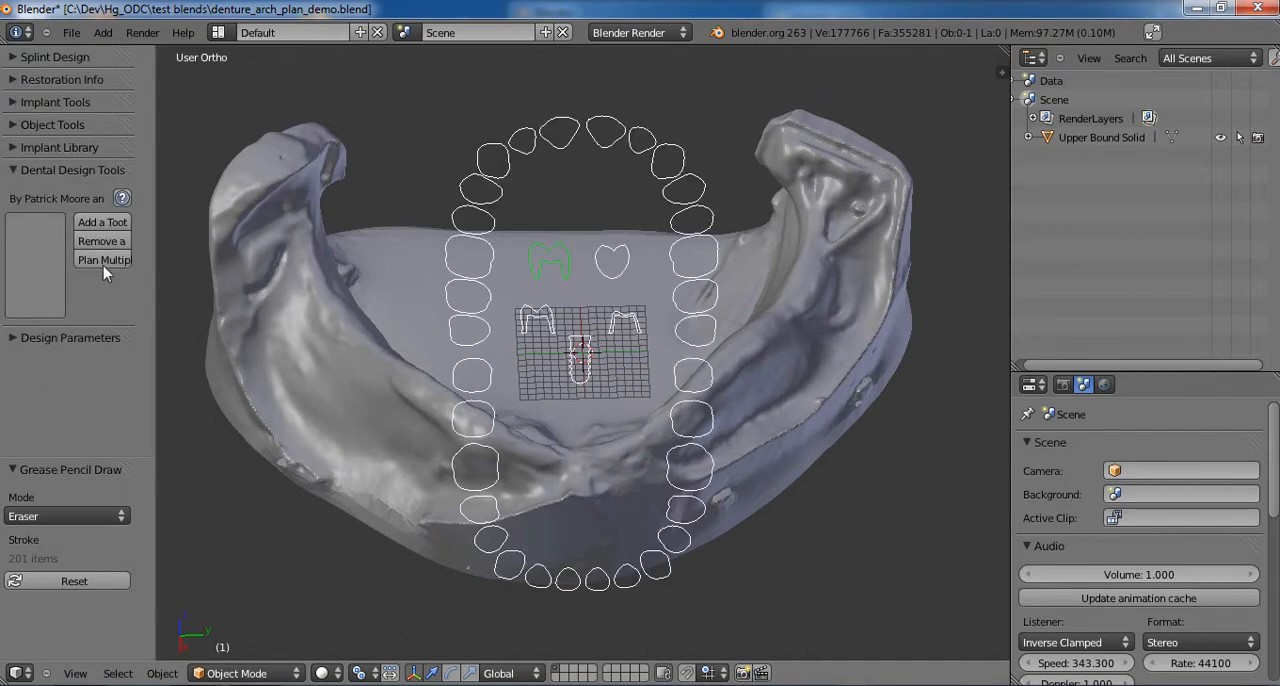
{"action": "left_click", "coordinate": [574, 370]}
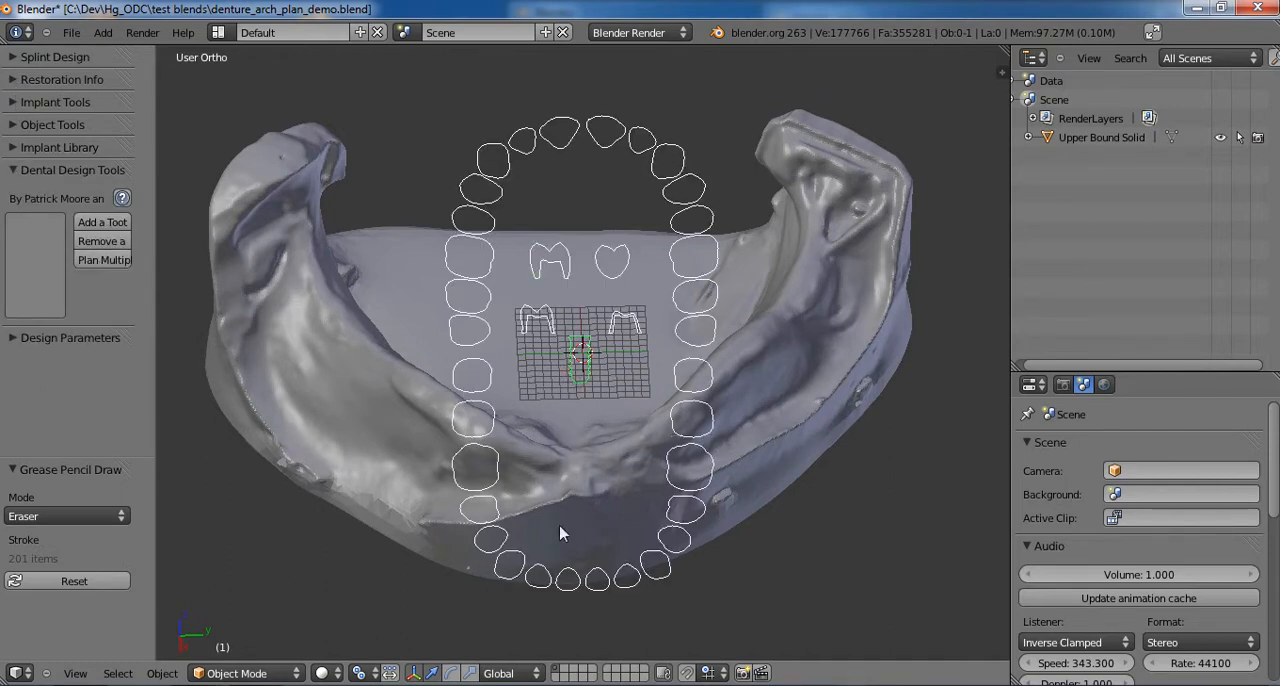
{"action": "left_click", "coordinate": [507, 570]}
{"action": "left_click", "coordinate": [654, 568]}
- Assign crowns to all lower teeth from second molar to second molar and finish the multiple-tooth plan
{"action": "left_click", "coordinate": [552, 258], "text": "shift"}
{"action": "left_click", "coordinate": [686, 466]}
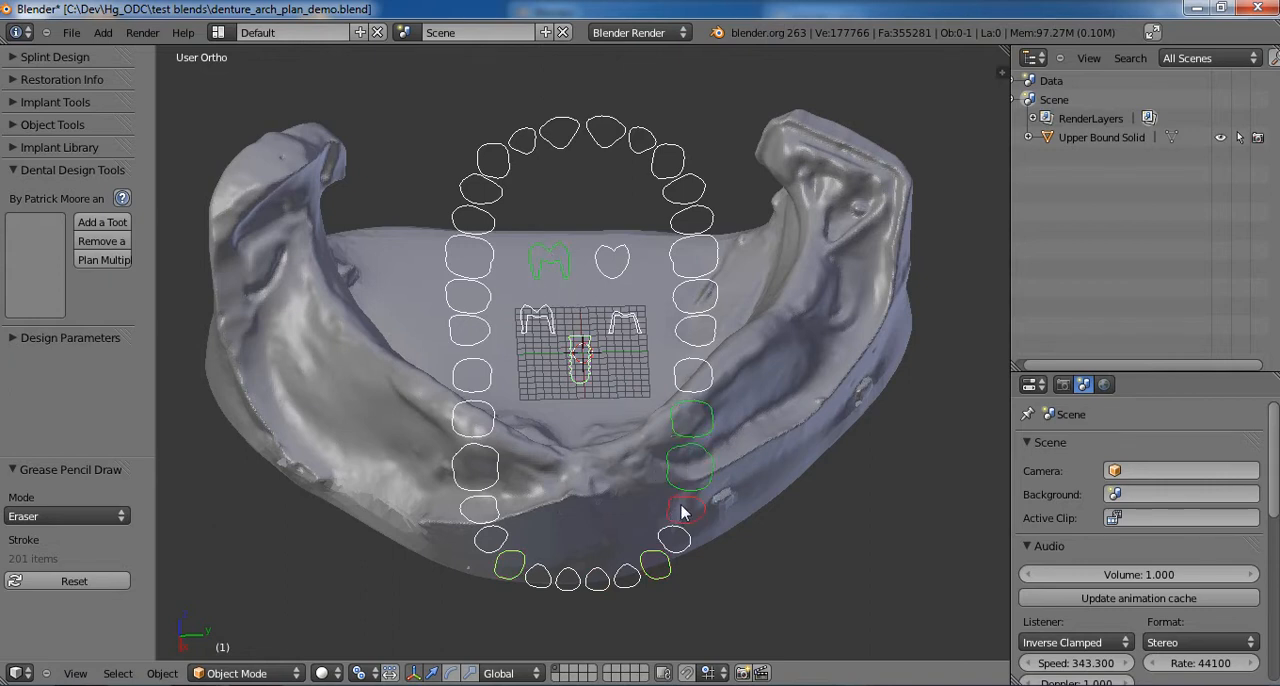
{"action": "left_click", "coordinate": [683, 510]}
{"action": "left_click", "coordinate": [674, 540]}
{"action": "left_click", "coordinate": [656, 563]}
{"action": "left_click", "coordinate": [627, 578]}
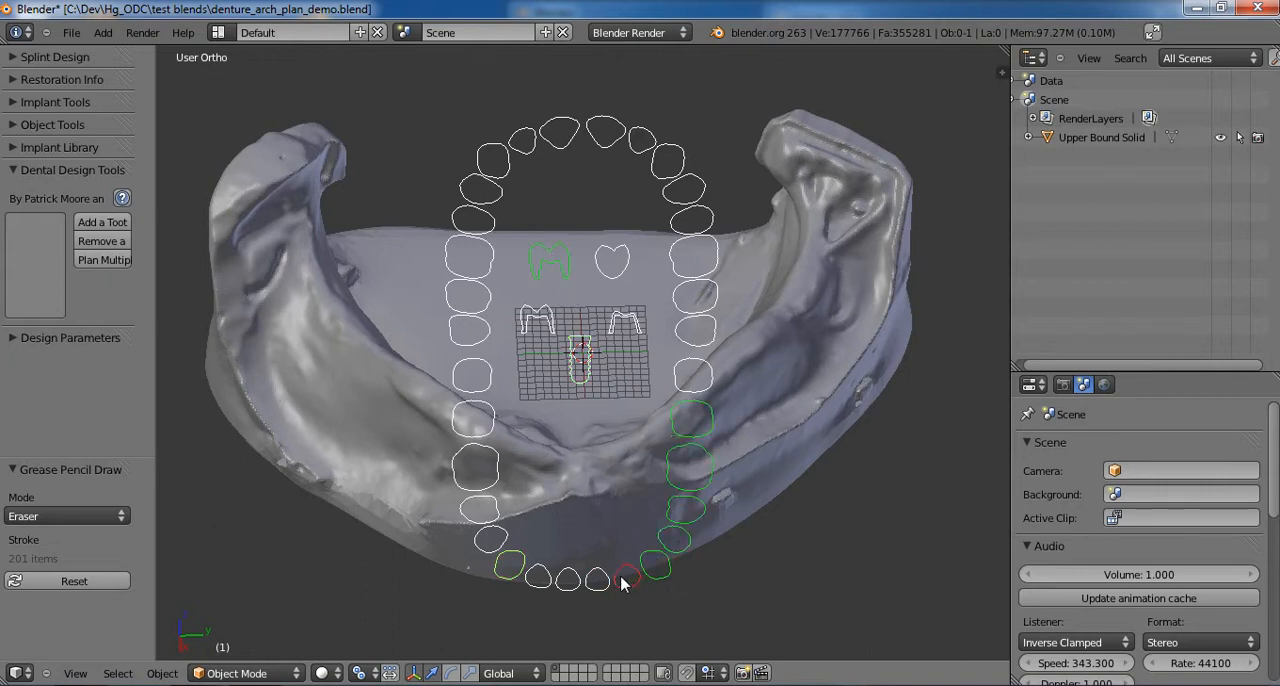
{"action": "left_click", "coordinate": [597, 579]}
{"action": "left_click", "coordinate": [567, 579]}
{"action": "left_click", "coordinate": [537, 580]}
{"action": "left_click", "coordinate": [478, 512]}
{"action": "left_click", "coordinate": [477, 468]}
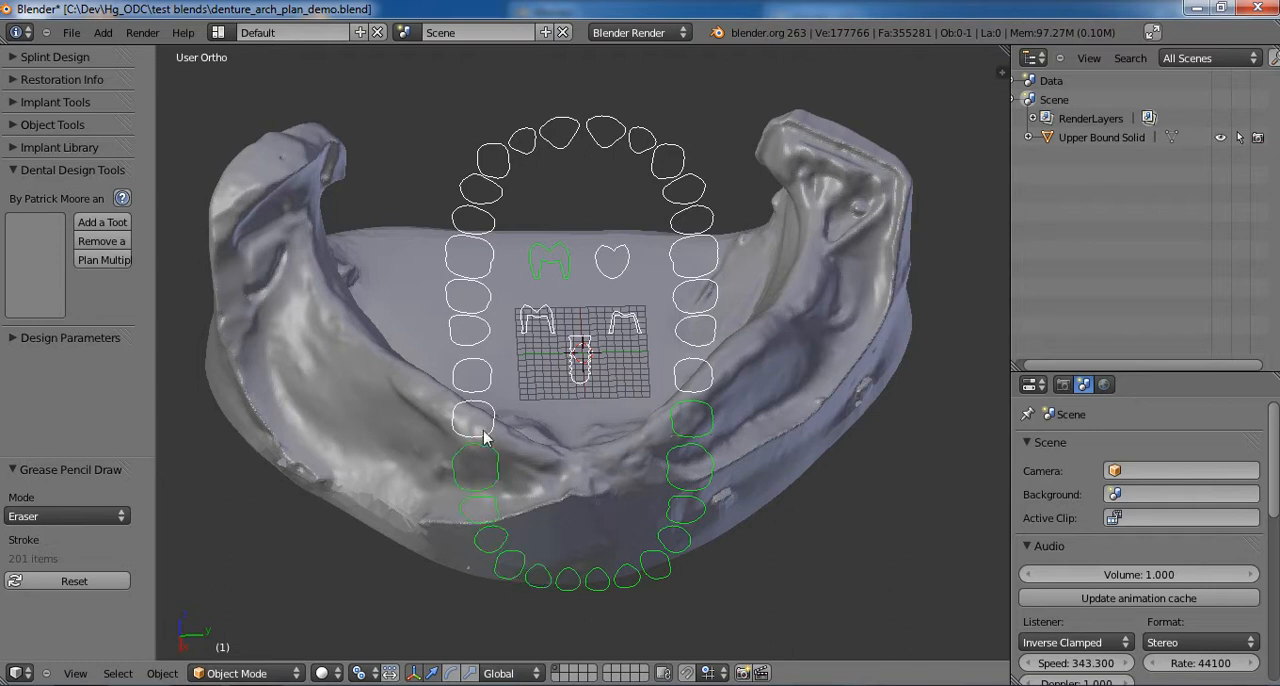
{"action": "left_click", "coordinate": [473, 421]}
{"action": "key", "text": "Return"}
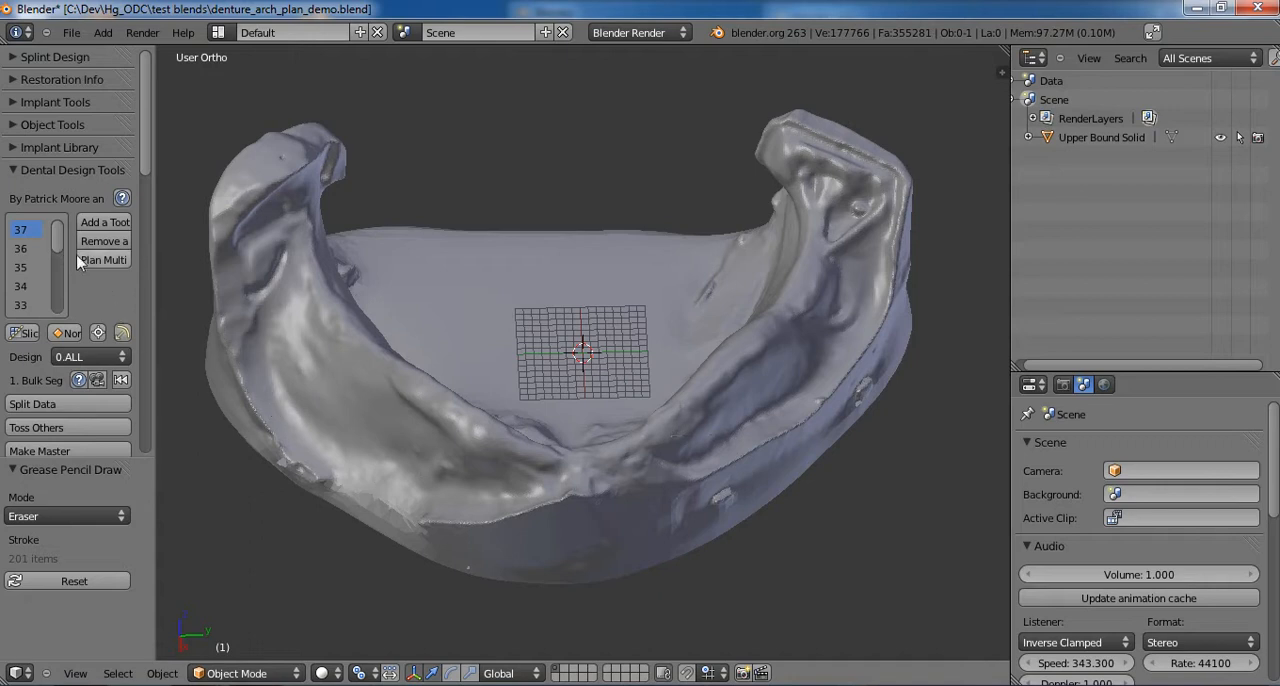
- Make the Upper Bound Solid jaw model the master and process the models
{"action": "right_click", "coordinate": [348, 397]}
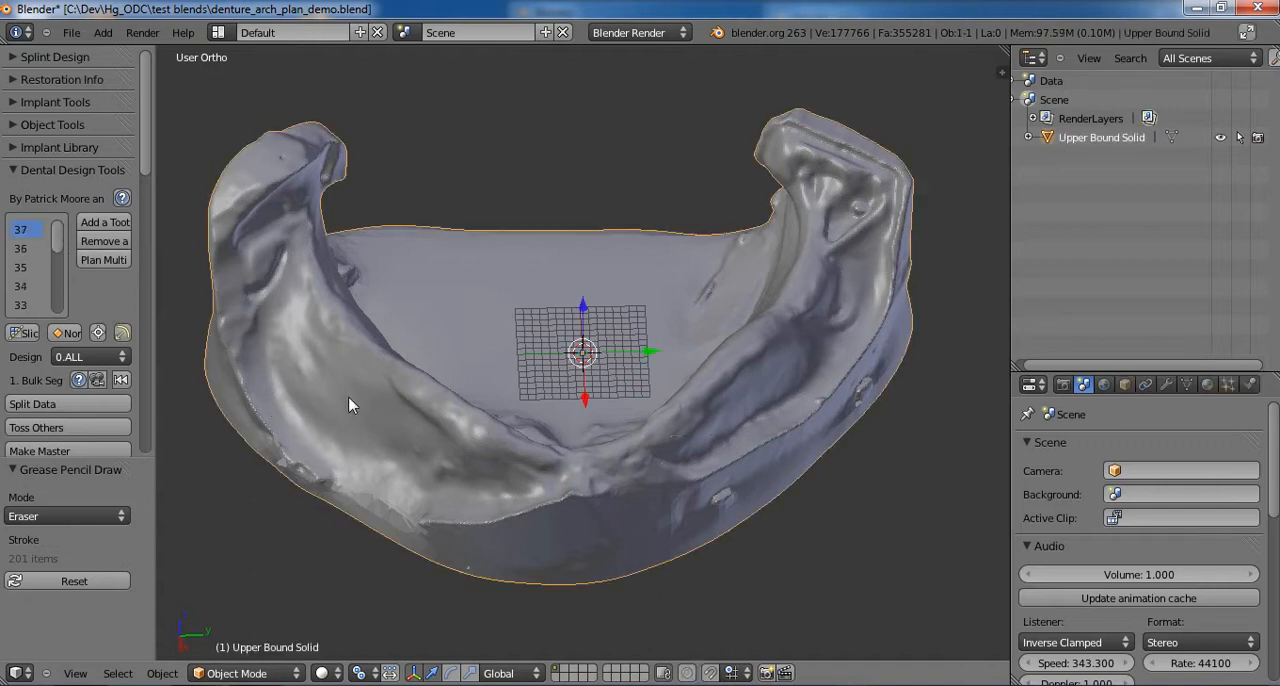
{"action": "scroll", "coordinate": [126, 420], "scroll_direction": "down", "scroll_amount": 3}
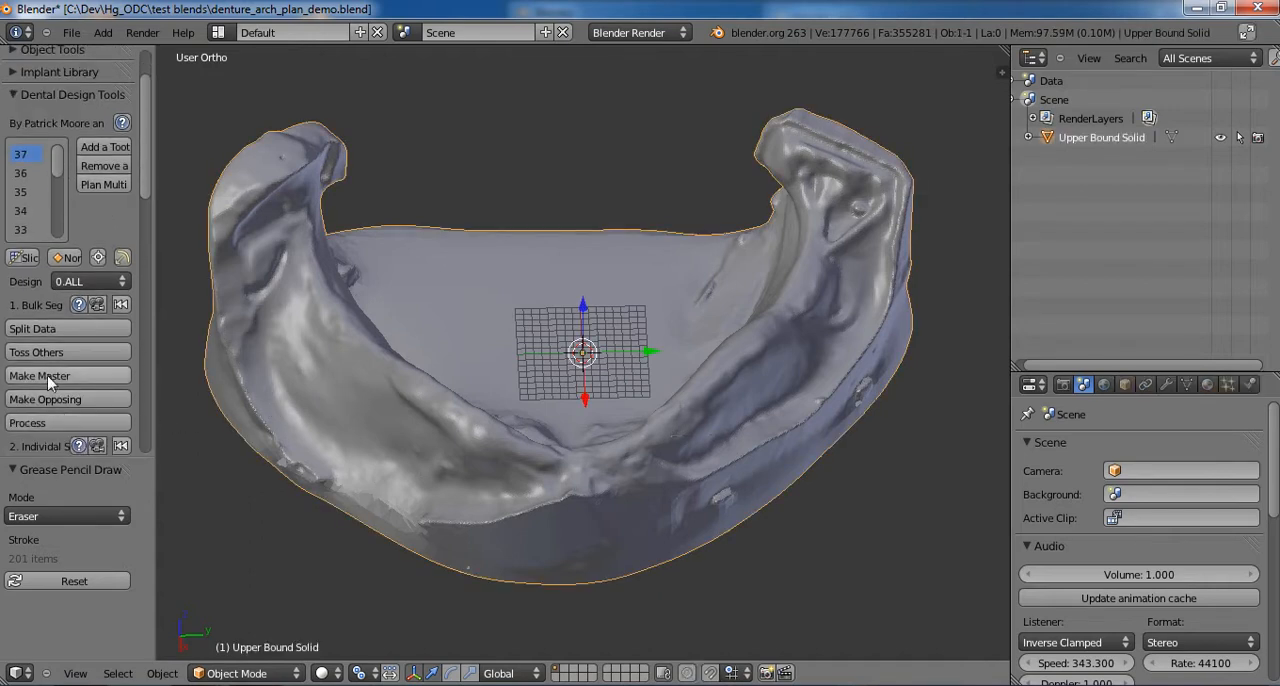
{"action": "left_click", "coordinate": [103, 384]}
{"action": "scroll", "coordinate": [106, 392], "scroll_direction": "down", "scroll_amount": 1}
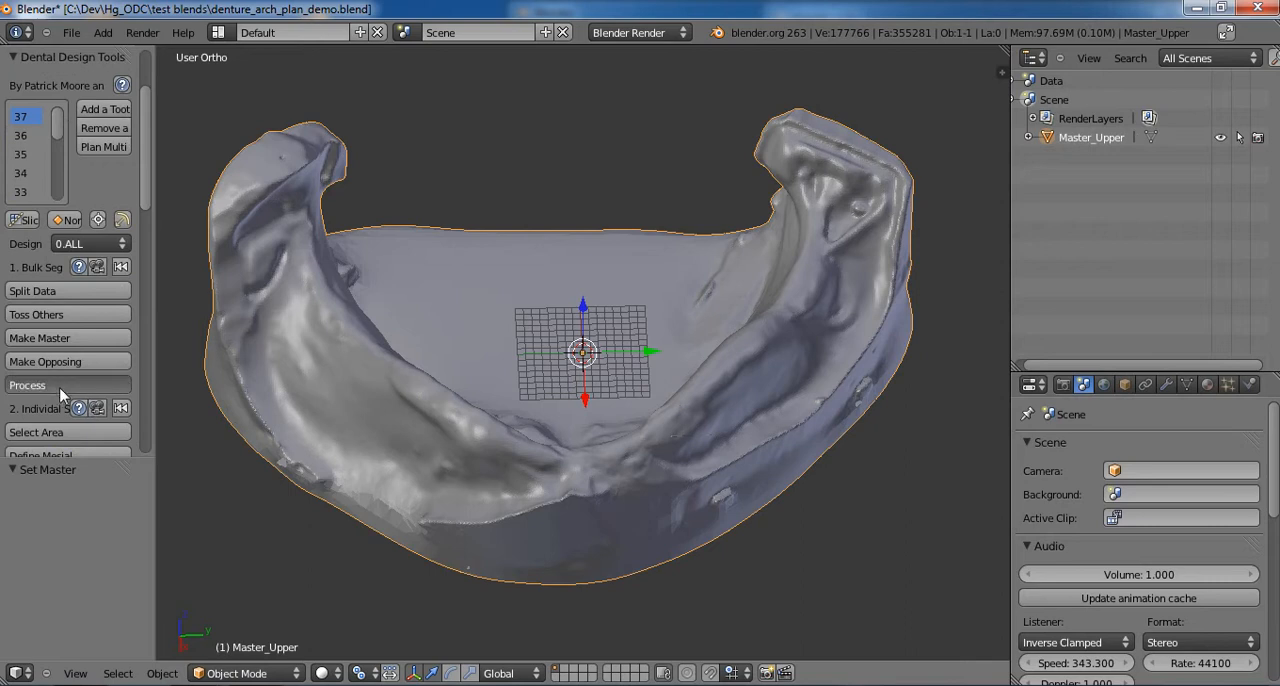
{"action": "left_click", "coordinate": [60, 386]}
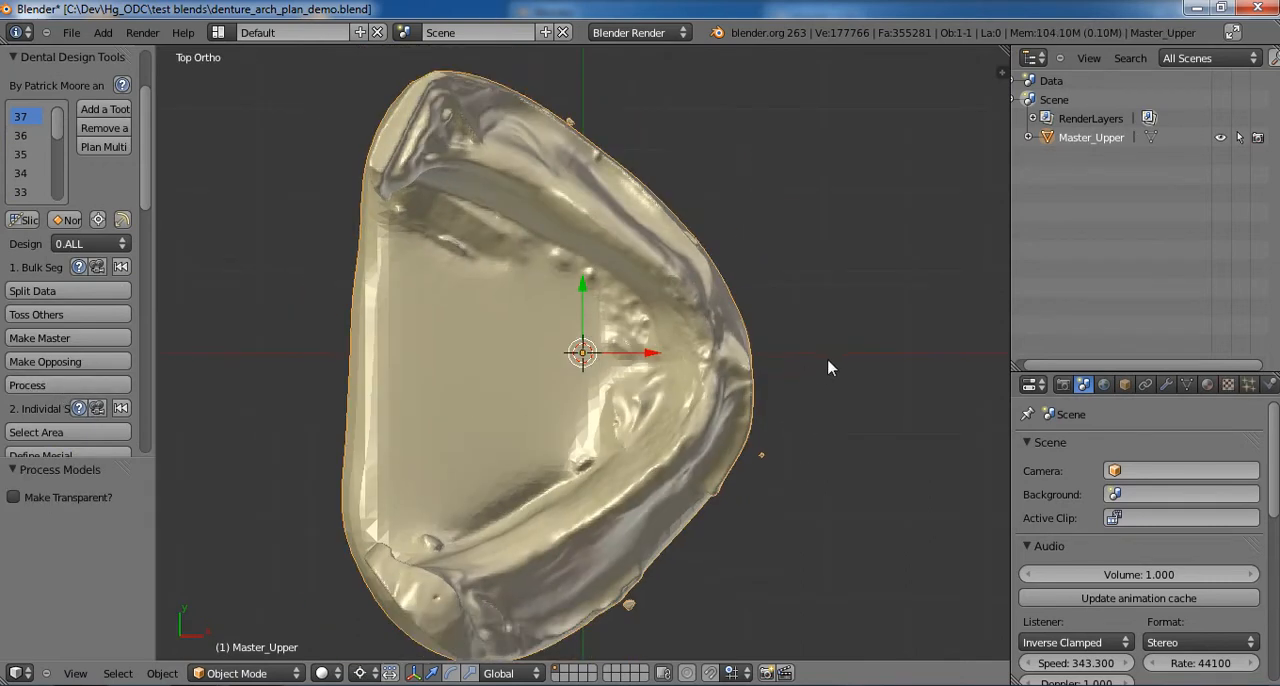
- Rotate the master model about 89.5° in top view and shift it about 2.6 in X and -0.7 in Y to centre its midline
{"action": "key", "text": "r"}
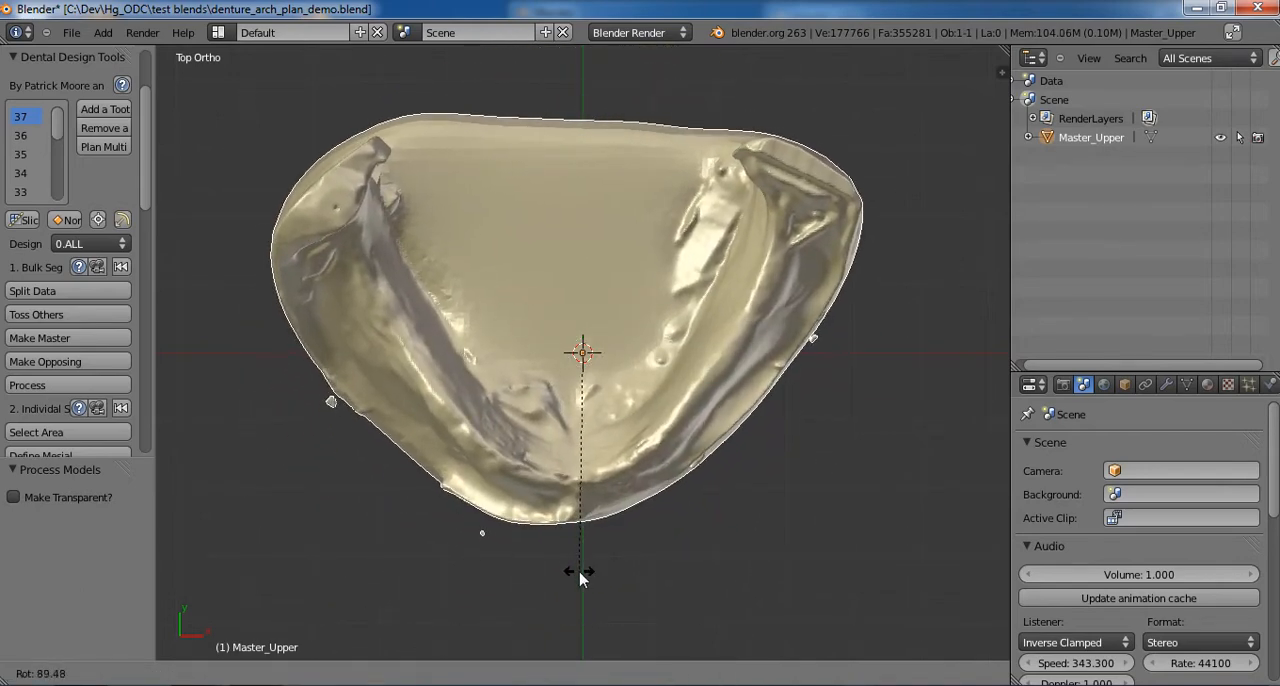
{"action": "left_click", "coordinate": [581, 577]}
{"action": "key", "text": "g"}
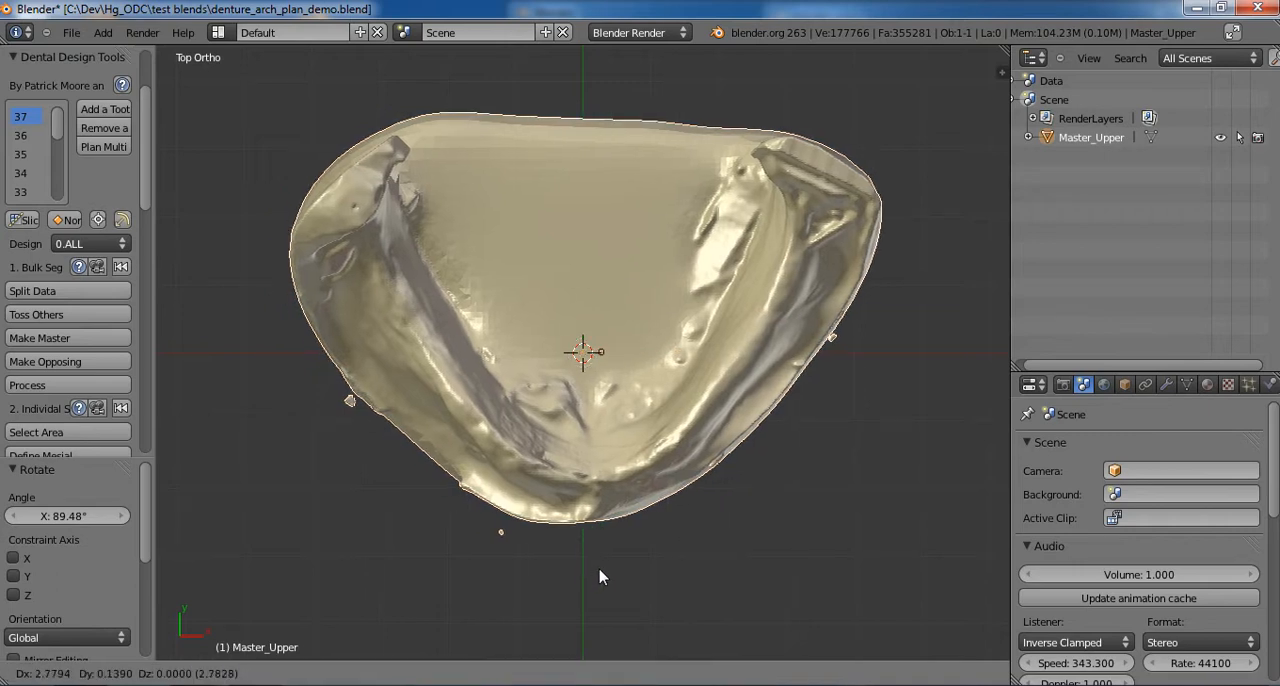
{"action": "left_click", "coordinate": [602, 578]}
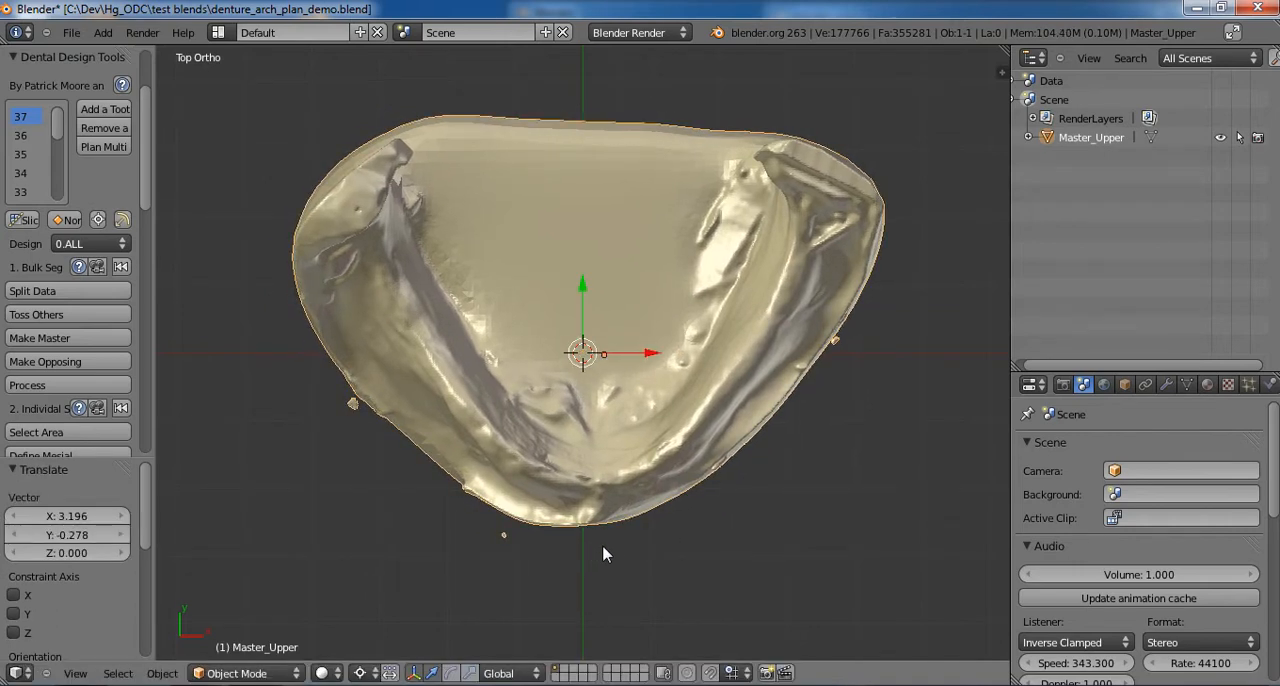
{"action": "key", "text": "g"}
{"action": "left_click", "coordinate": [598, 554]}
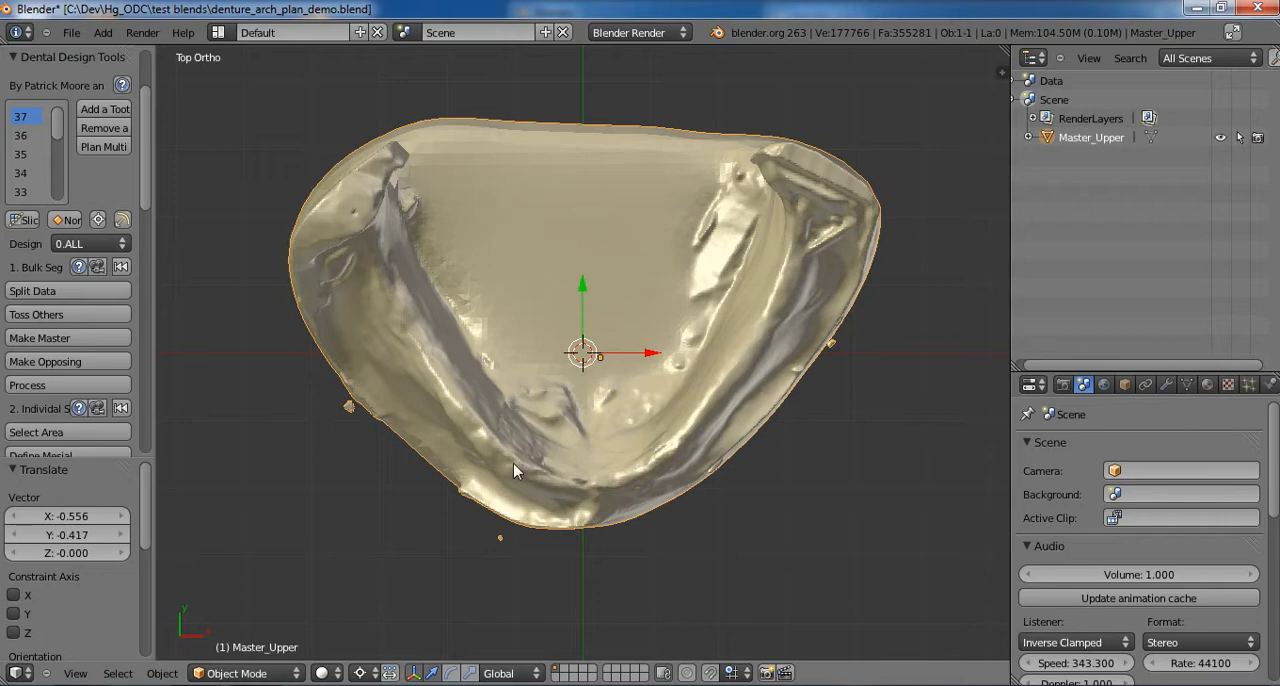
- Initiate an arch design and move its starting curve point onto the ridge crest at the front midline
{"action": "key", "text": "space"}
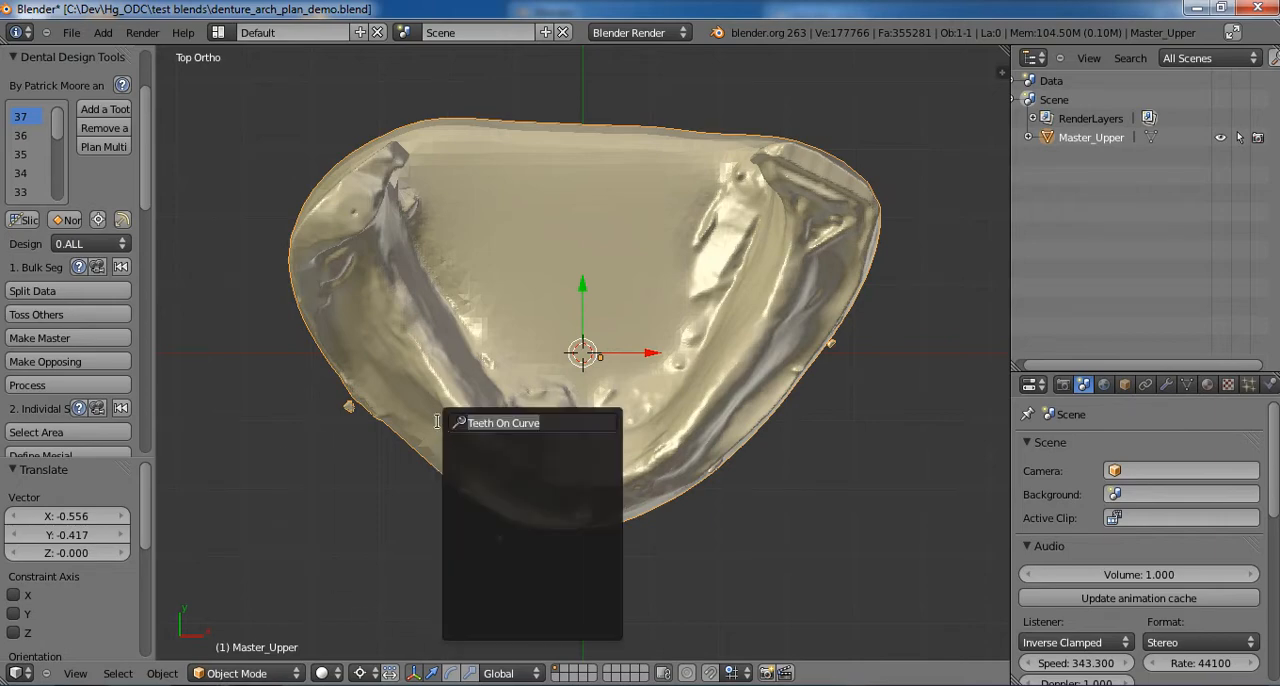
{"action": "type", "text": "In"}
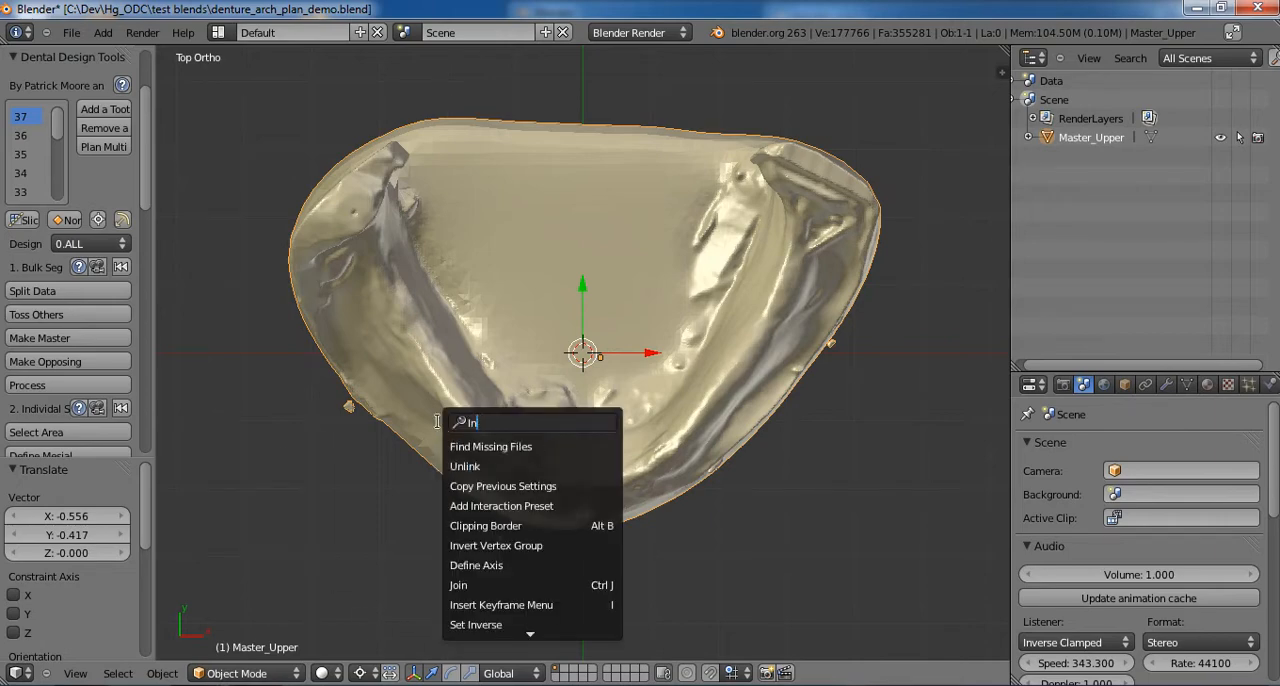
{"action": "type", "text": "it"}
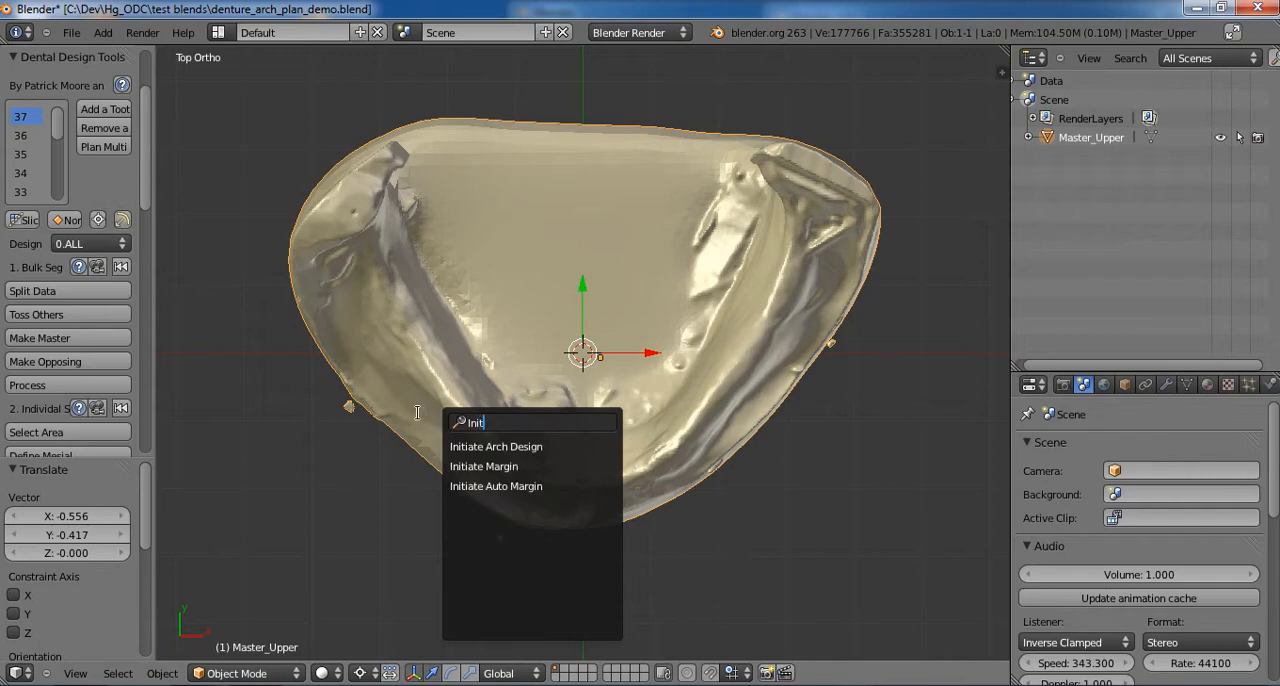
{"action": "left_click", "coordinate": [496, 446]}
{"action": "scroll", "coordinate": [547, 393], "scroll_direction": "up", "scroll_amount": 2}
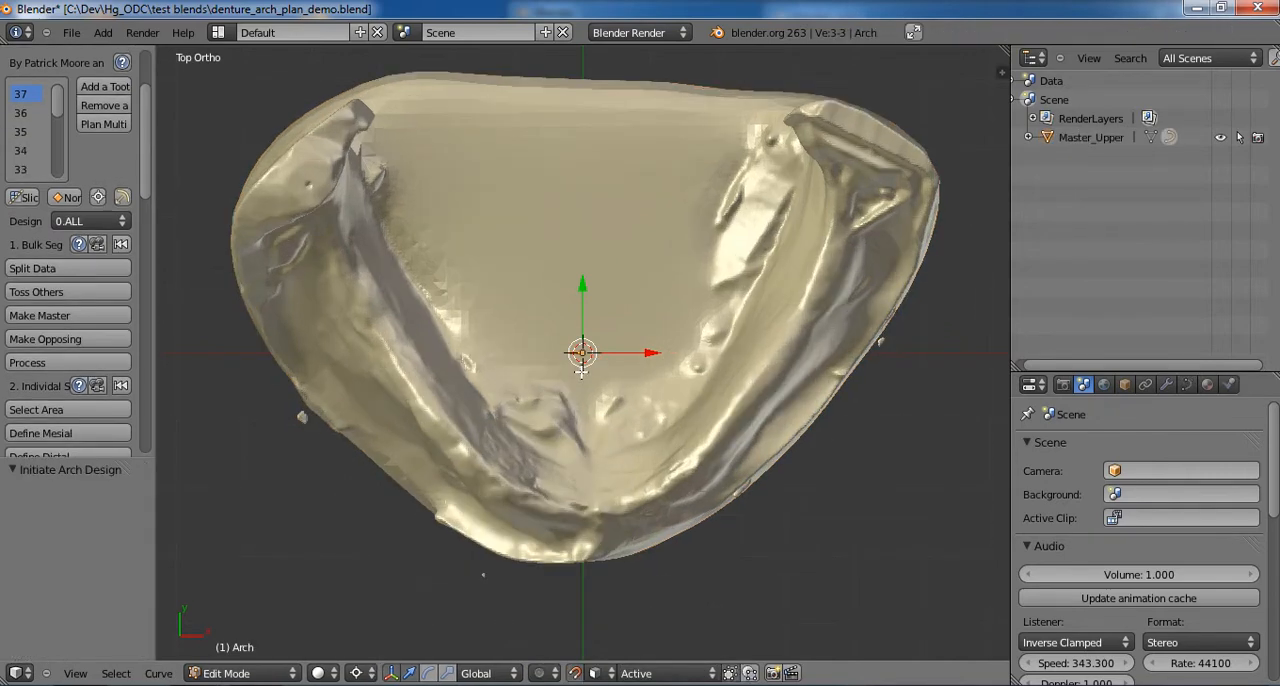
{"action": "key", "text": "g"}
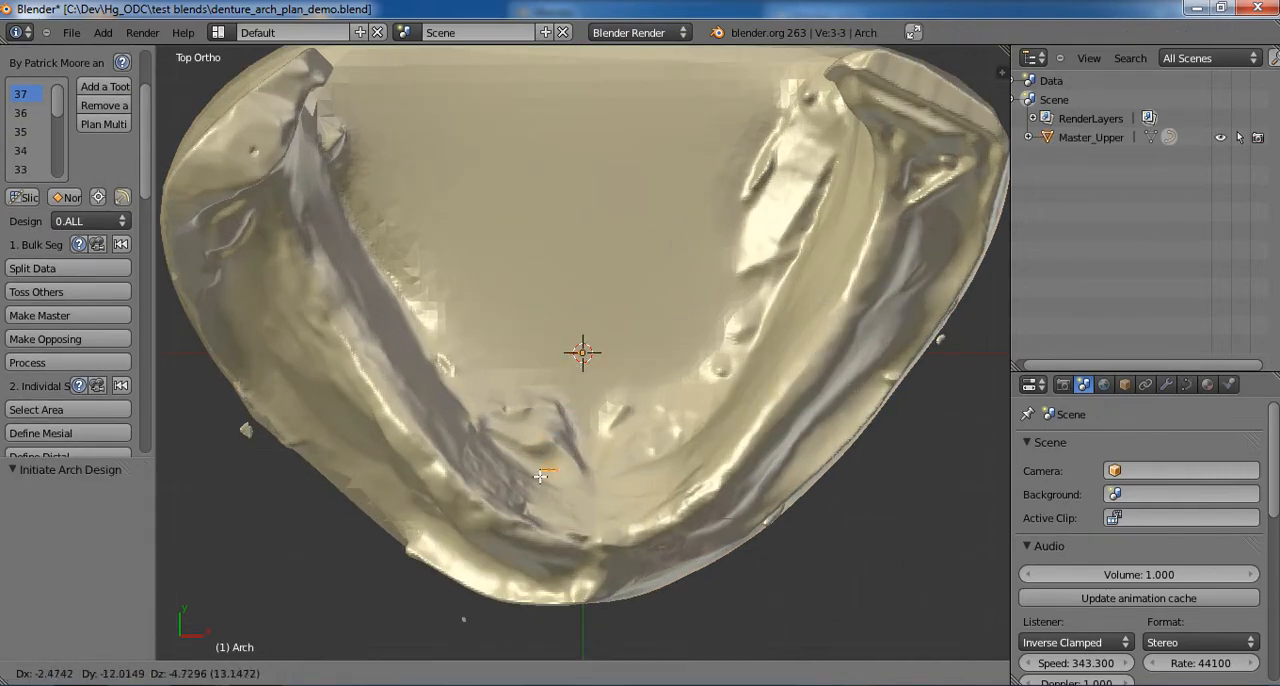
{"action": "left_click", "coordinate": [585, 545]}
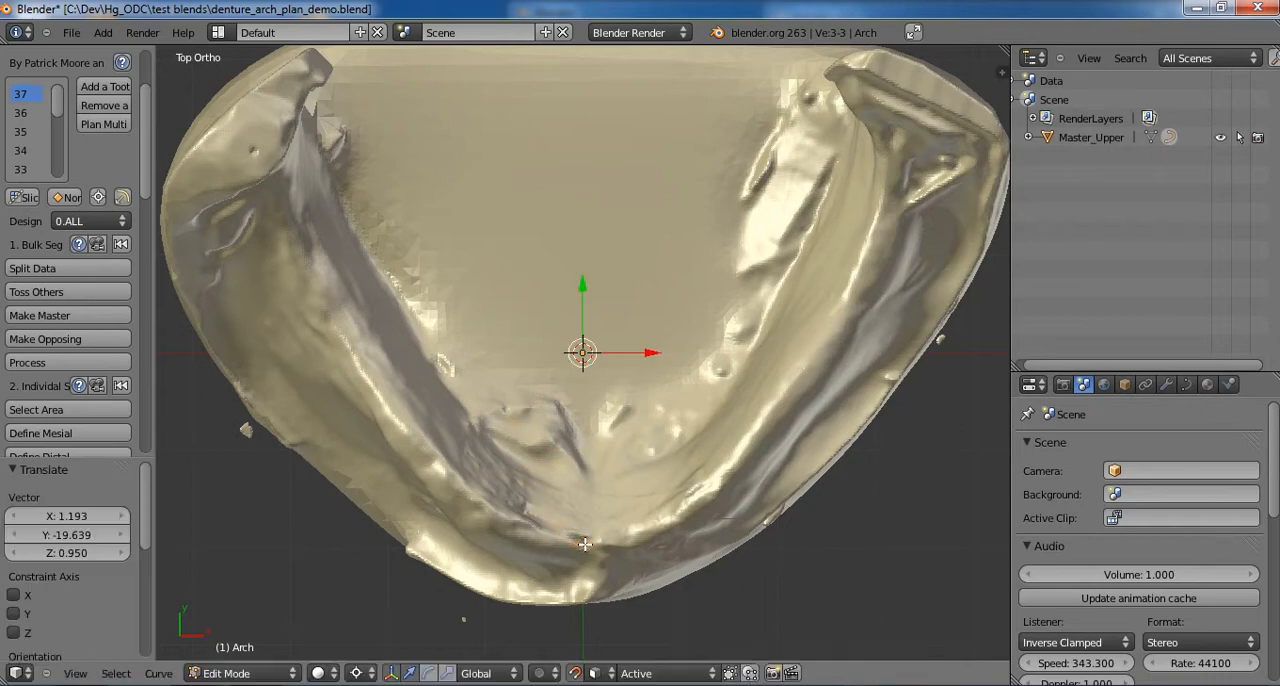
- Extrude six points of the arch curve from the front midline along the patient's right ridge crest to the back of the molar region
{"action": "key", "text": "e"}
{"action": "left_click", "coordinate": [505, 527]}
{"action": "key", "text": "e"}
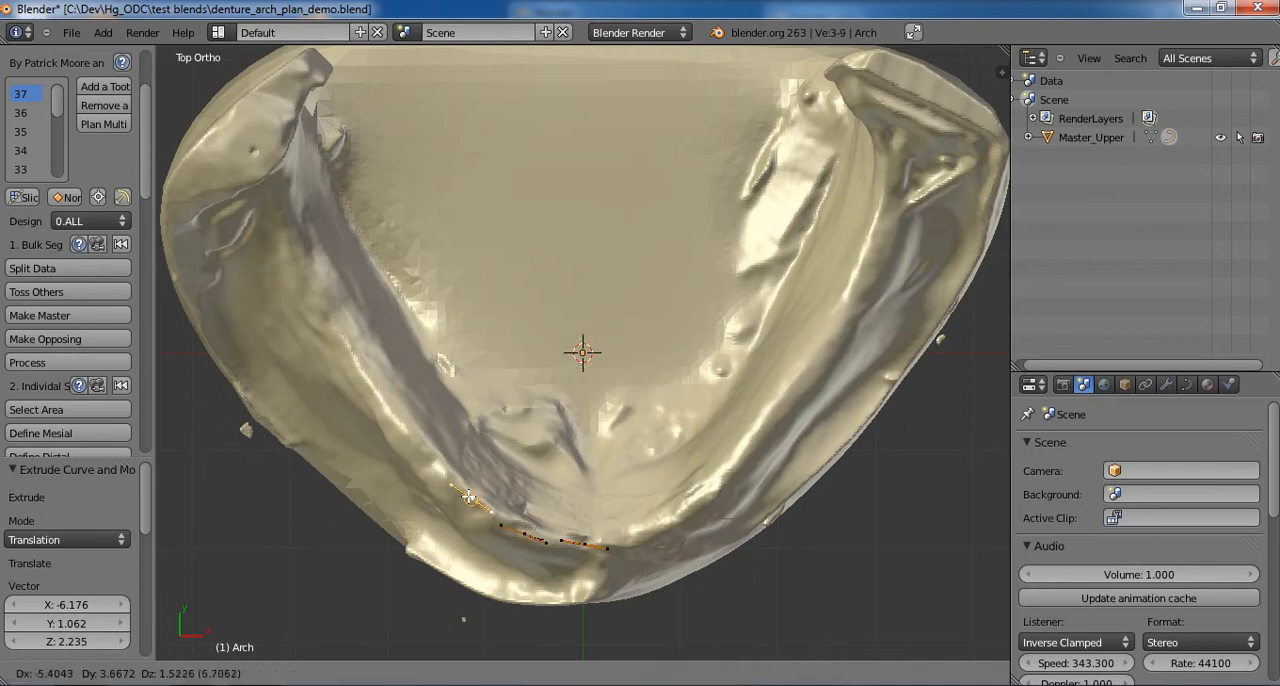
{"action": "left_click", "coordinate": [467, 496]}
{"action": "key", "text": "e"}
{"action": "left_click", "coordinate": [400, 414]}
{"action": "key", "text": "e"}
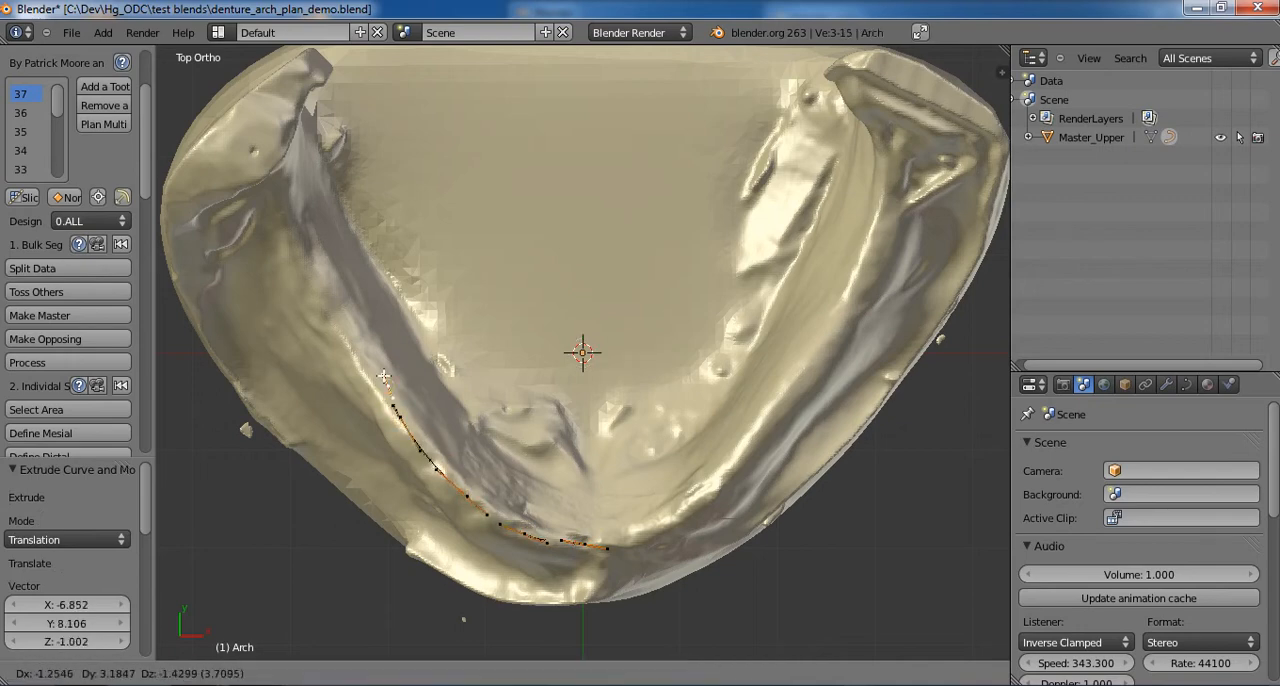
{"action": "left_click", "coordinate": [350, 325]}
{"action": "key", "text": "e"}
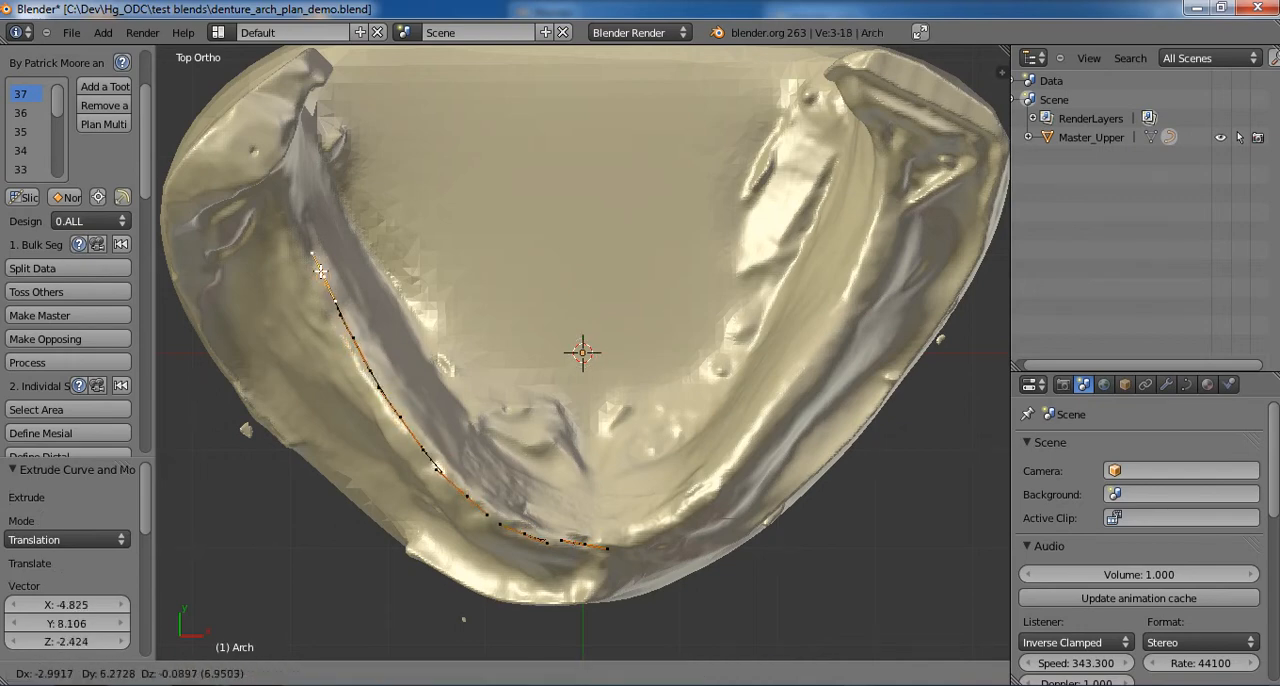
{"action": "left_click", "coordinate": [310, 255]}
{"action": "key", "text": "e"}
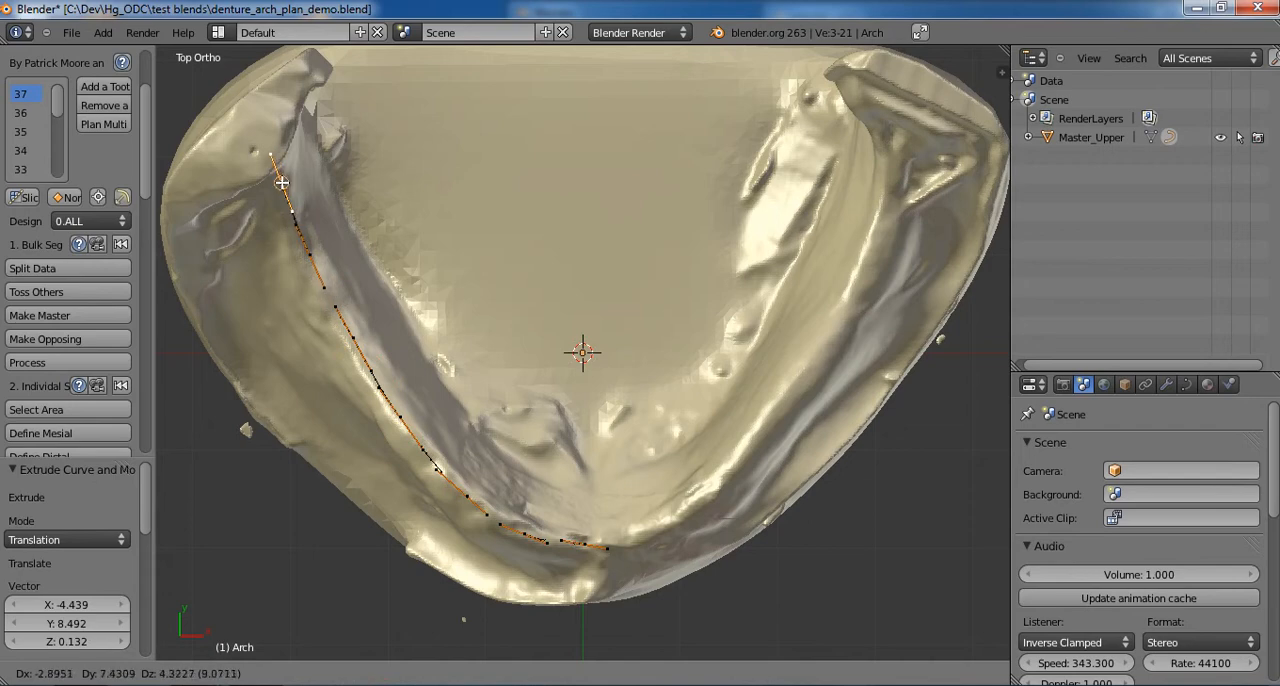
{"action": "left_click", "coordinate": [282, 183]}
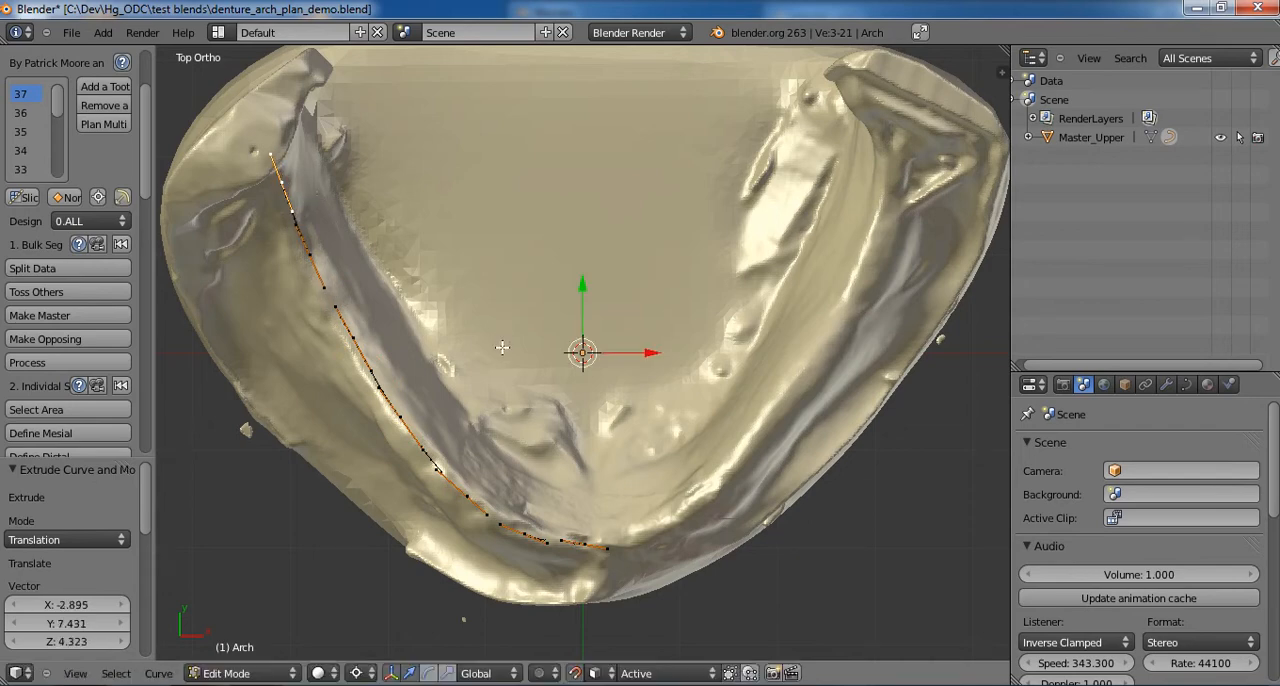
- With snapping off, raise two arch curve points in the posterior ridge dip by about 2.4 and 2.0 in Z
{"action": "key", "text": "Tab"}
{"action": "middle_click_drag", "start_coordinate": [548, 432], "coordinate": [544, 627]}
{"action": "key", "text": "Tab"}
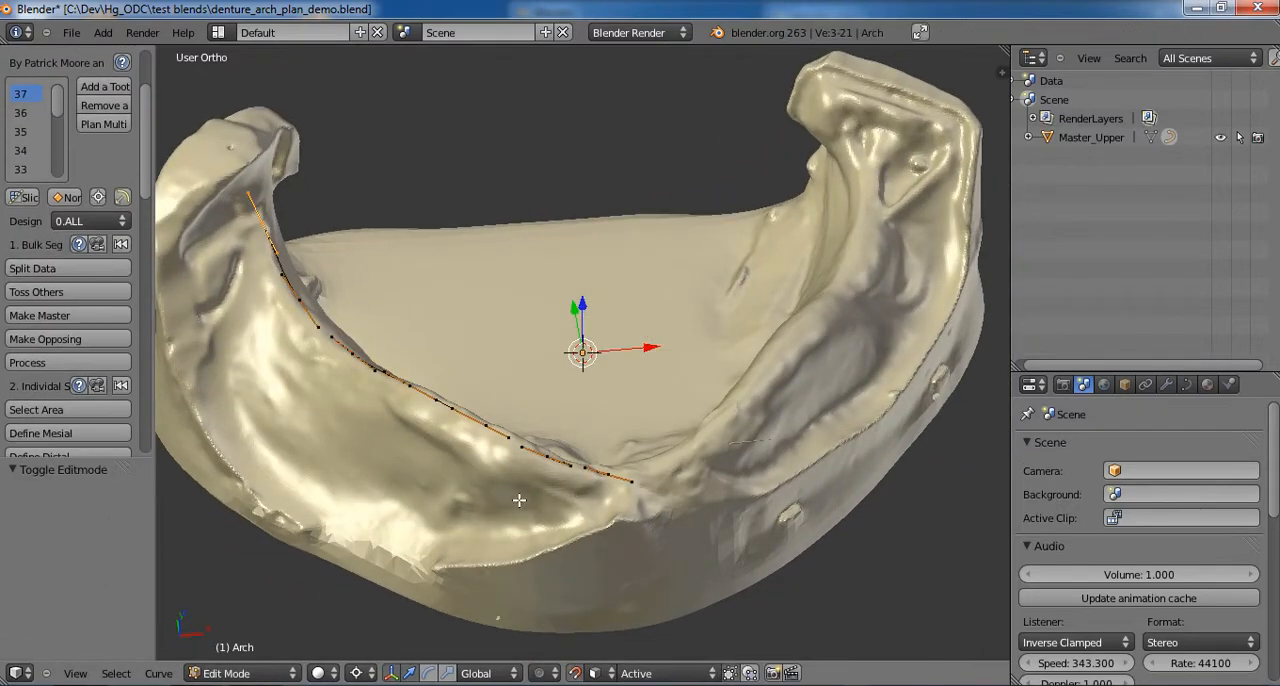
{"action": "middle_click_drag", "start_coordinate": [512, 506], "coordinate": [593, 530]}
{"action": "right_click", "coordinate": [333, 388]}
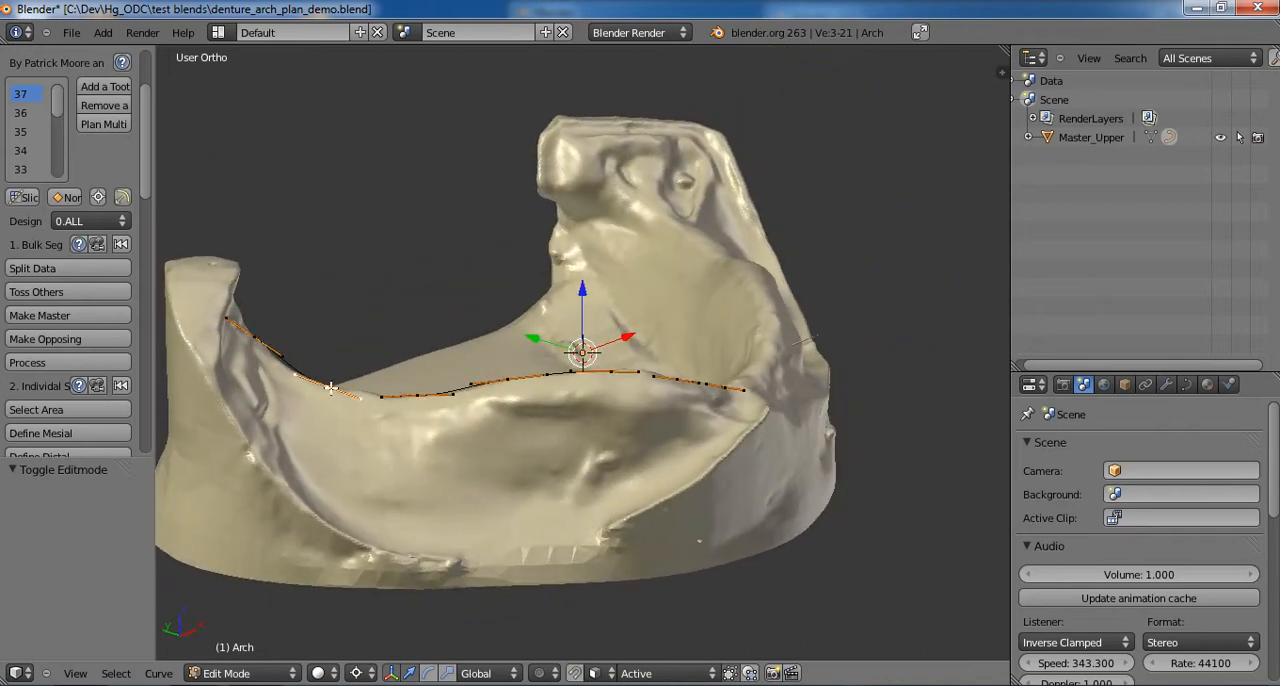
{"action": "key", "text": "g"}
{"action": "left_click", "coordinate": [340, 366]}
{"action": "right_click", "coordinate": [415, 394]}
{"action": "key", "text": "g"}
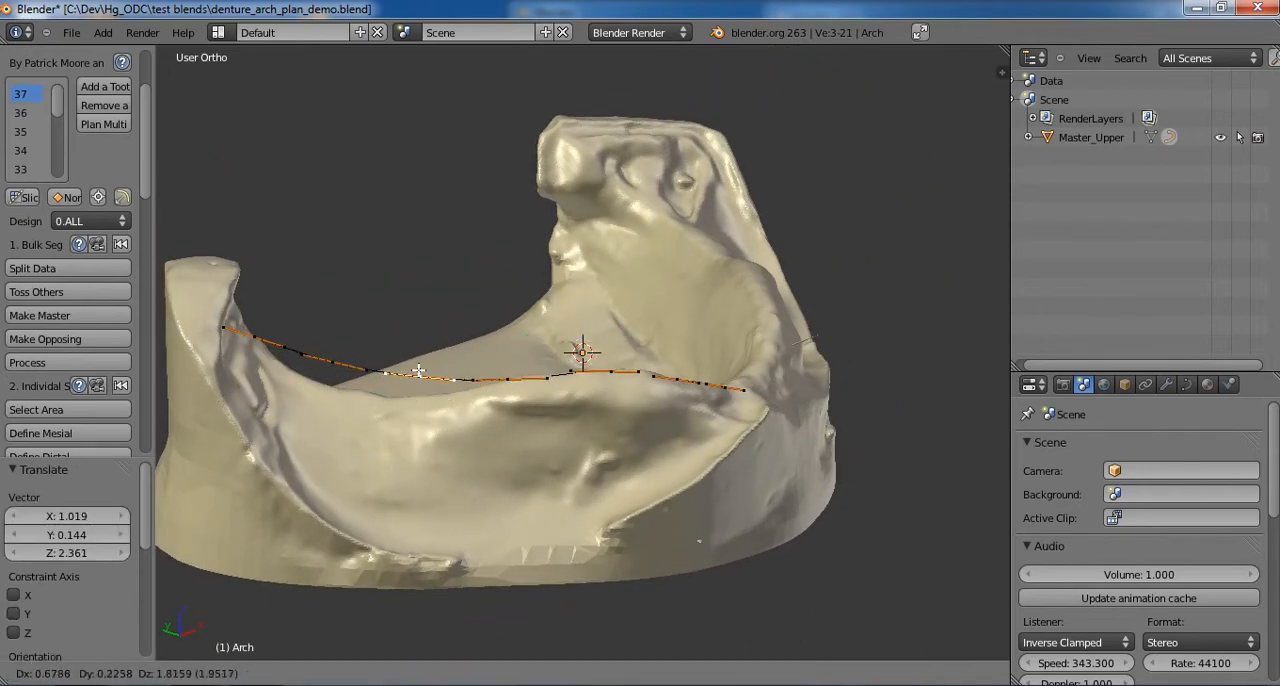
{"action": "left_click", "coordinate": [449, 373]}
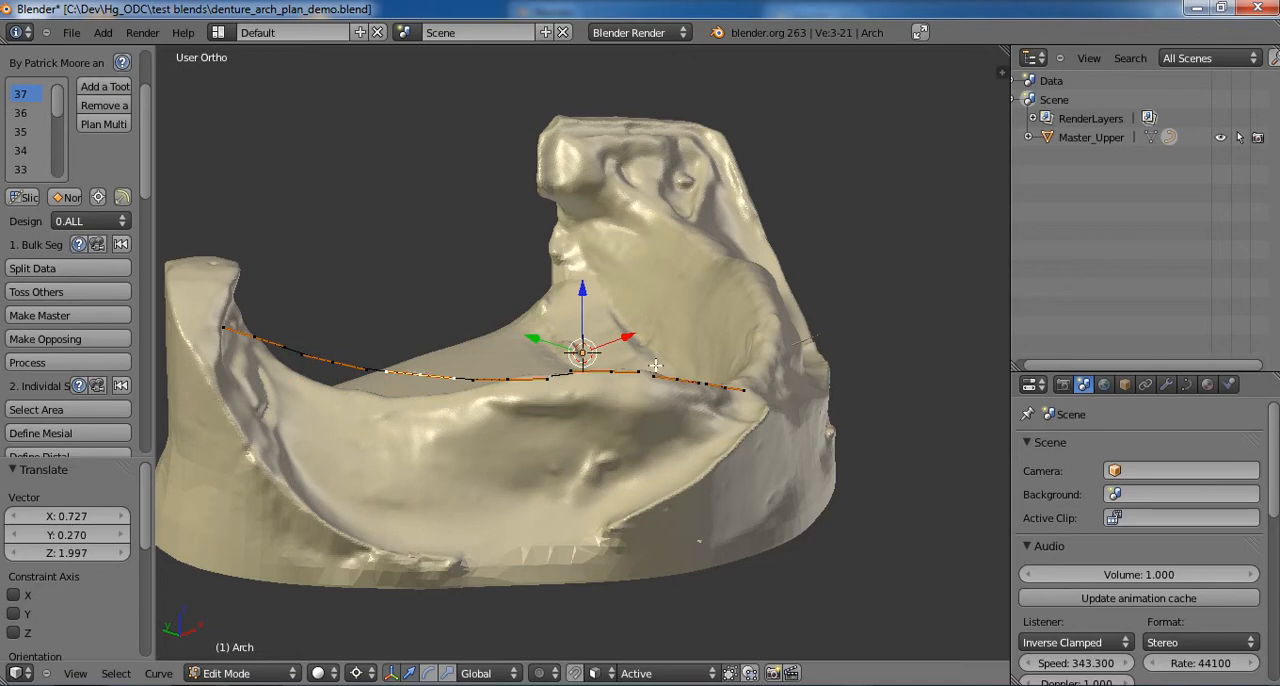
- Raise the curve's front midline point about 2.3 in Z and its neighbouring point about 0.7 in Z
{"action": "middle_click_drag", "start_coordinate": [655, 366], "coordinate": [578, 394]}
{"action": "right_click", "coordinate": [610, 411]}
{"action": "key", "text": "g"}
{"action": "left_click", "coordinate": [592, 373]}
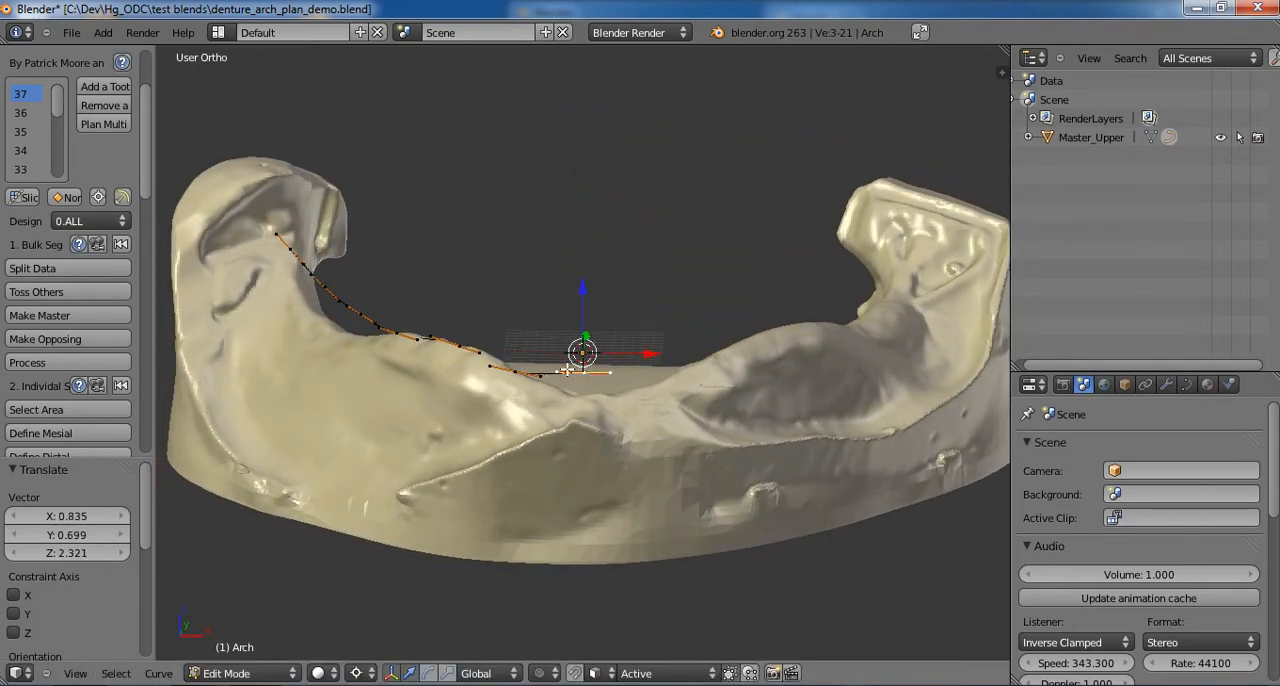
{"action": "right_click", "coordinate": [520, 379]}
{"action": "key", "text": "g"}
{"action": "left_click", "coordinate": [518, 371]}
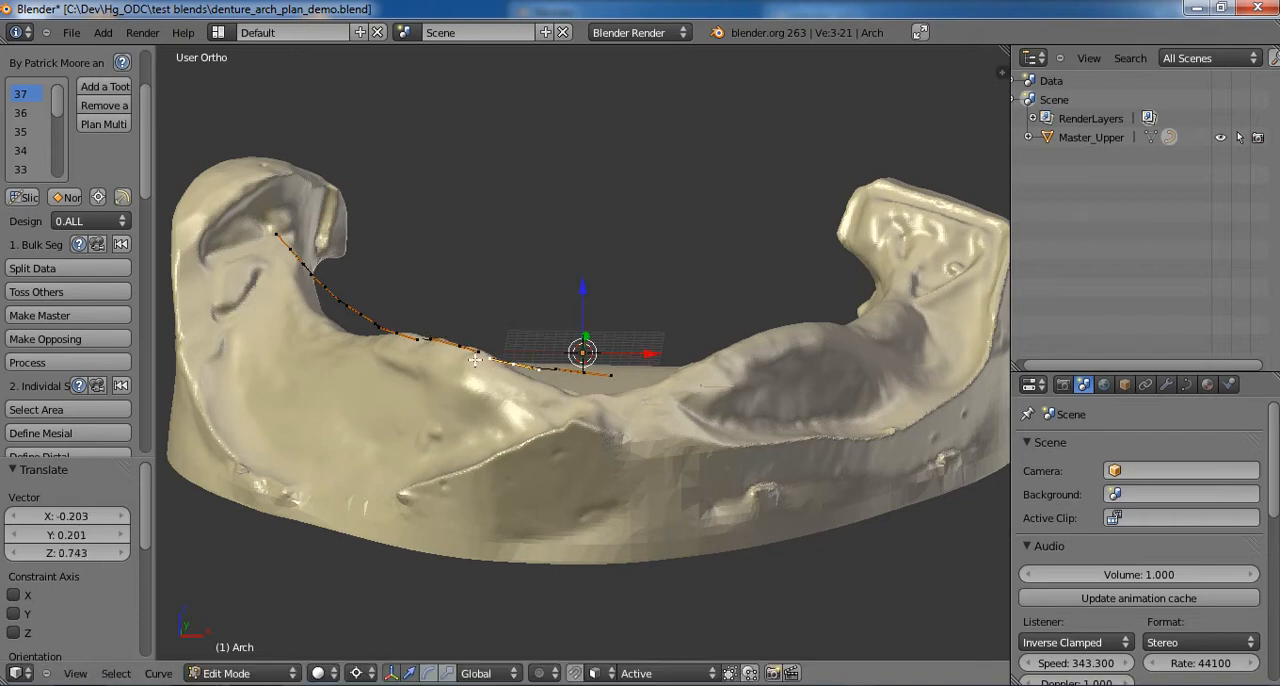
- Smooth the curve's height by raising a premolar-area point about 0.56, the midline point about 1.2 and its neighbour about 0.65 in Z
{"action": "right_click", "coordinate": [393, 337]}
{"action": "key", "text": "g"}
{"action": "left_click", "coordinate": [395, 329]}
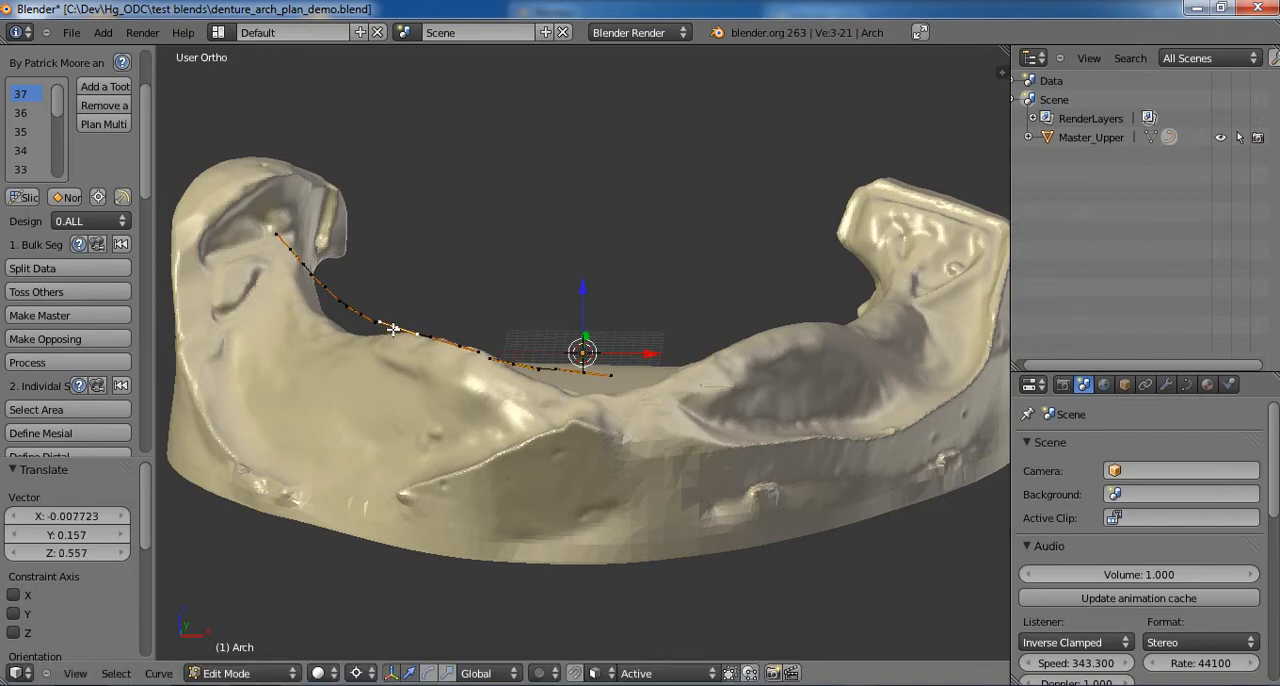
{"action": "right_click", "coordinate": [600, 374]}
{"action": "key", "text": "g"}
{"action": "left_click", "coordinate": [596, 358]}
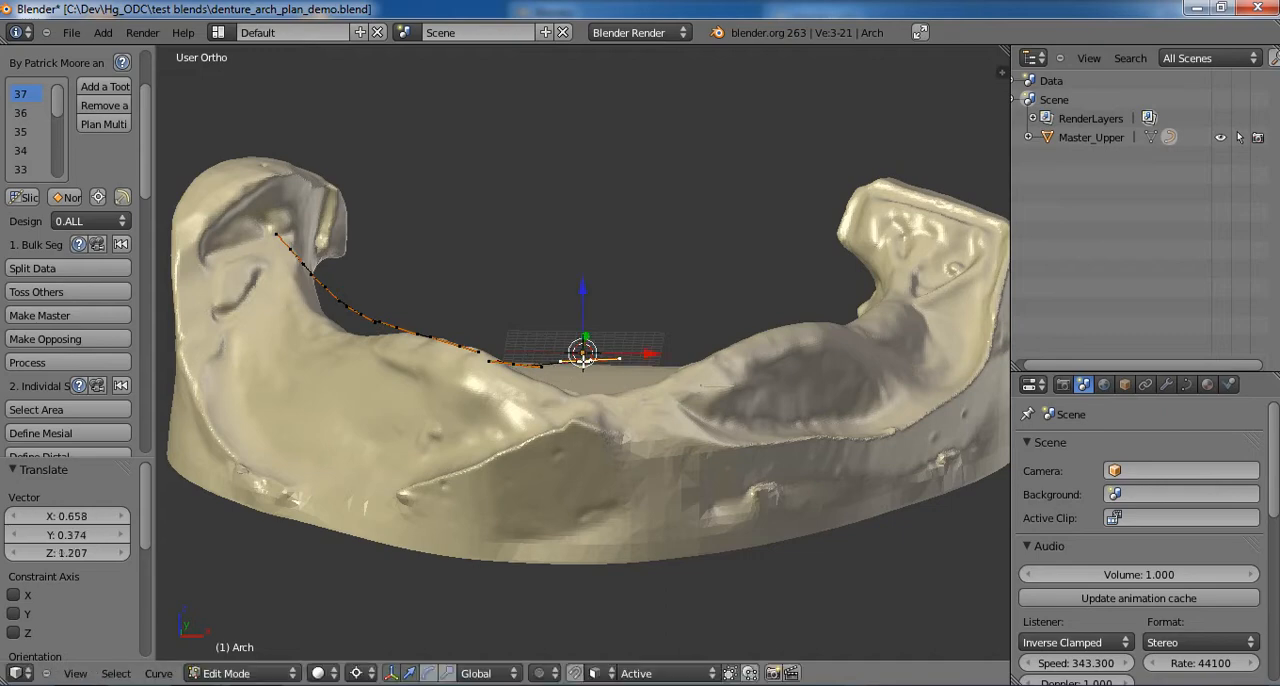
{"action": "right_click", "coordinate": [512, 360]}
{"action": "key", "text": "g"}
{"action": "left_click", "coordinate": [518, 356]}
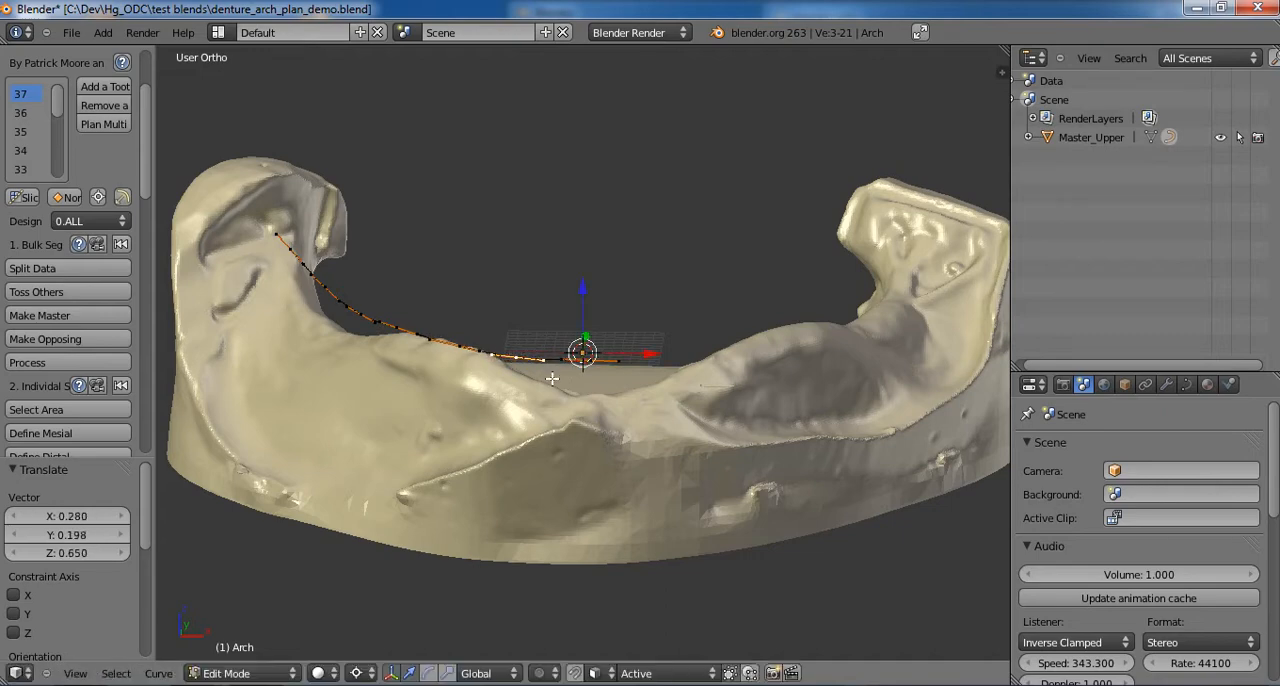
- Leave curve editing and move the whole arch curve up about 2.42 along the Z axis
{"action": "middle_click_drag", "start_coordinate": [549, 384], "coordinate": [588, 325]}
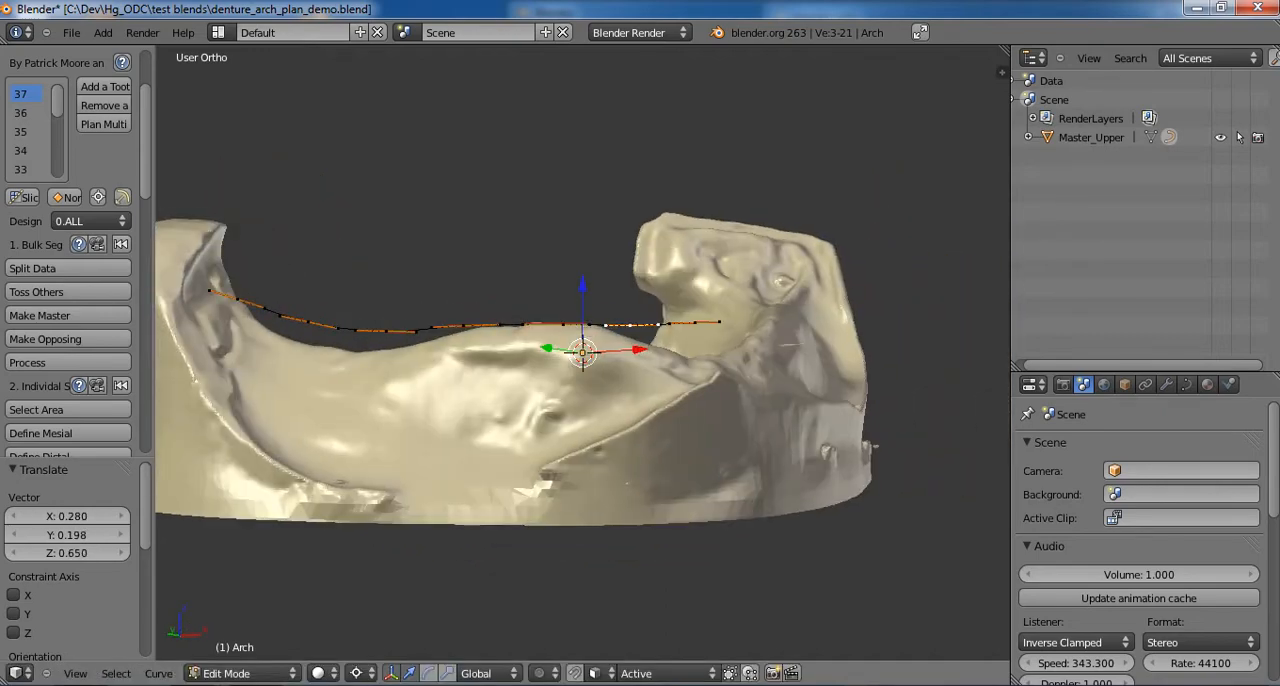
{"action": "key", "text": "Tab"}
{"action": "key", "text": "g"}
{"action": "key", "text": "z"}
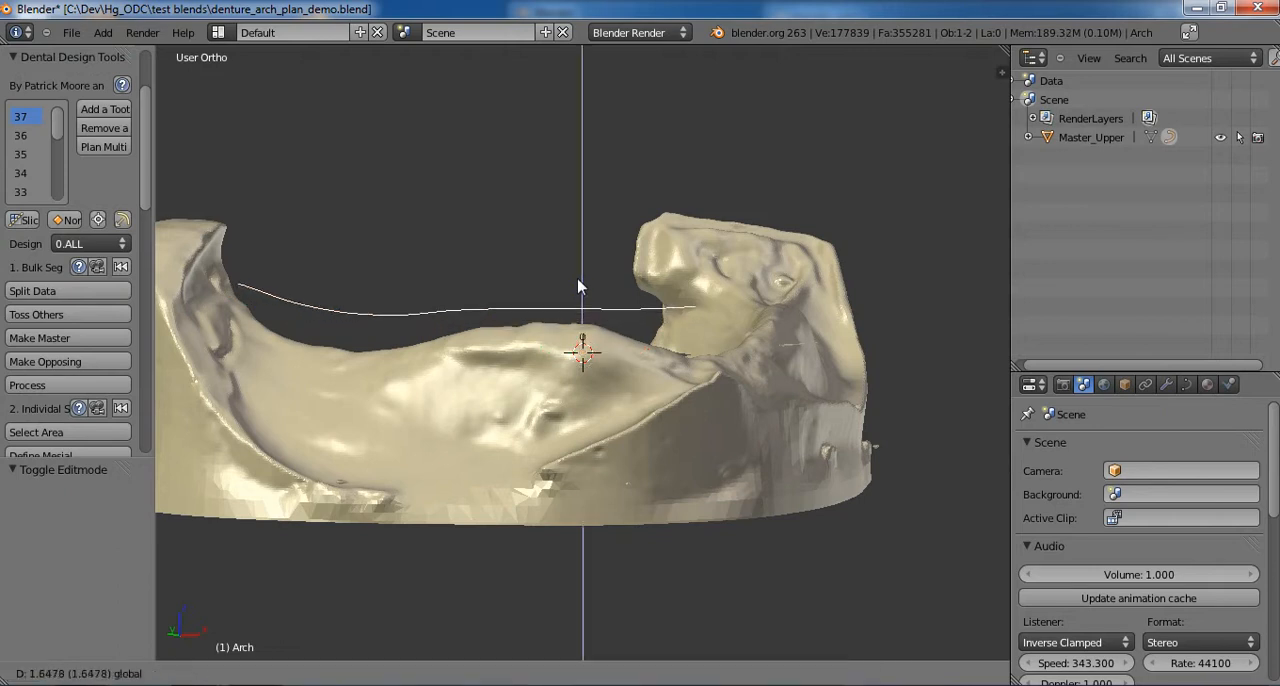
{"action": "left_click", "coordinate": [580, 280]}
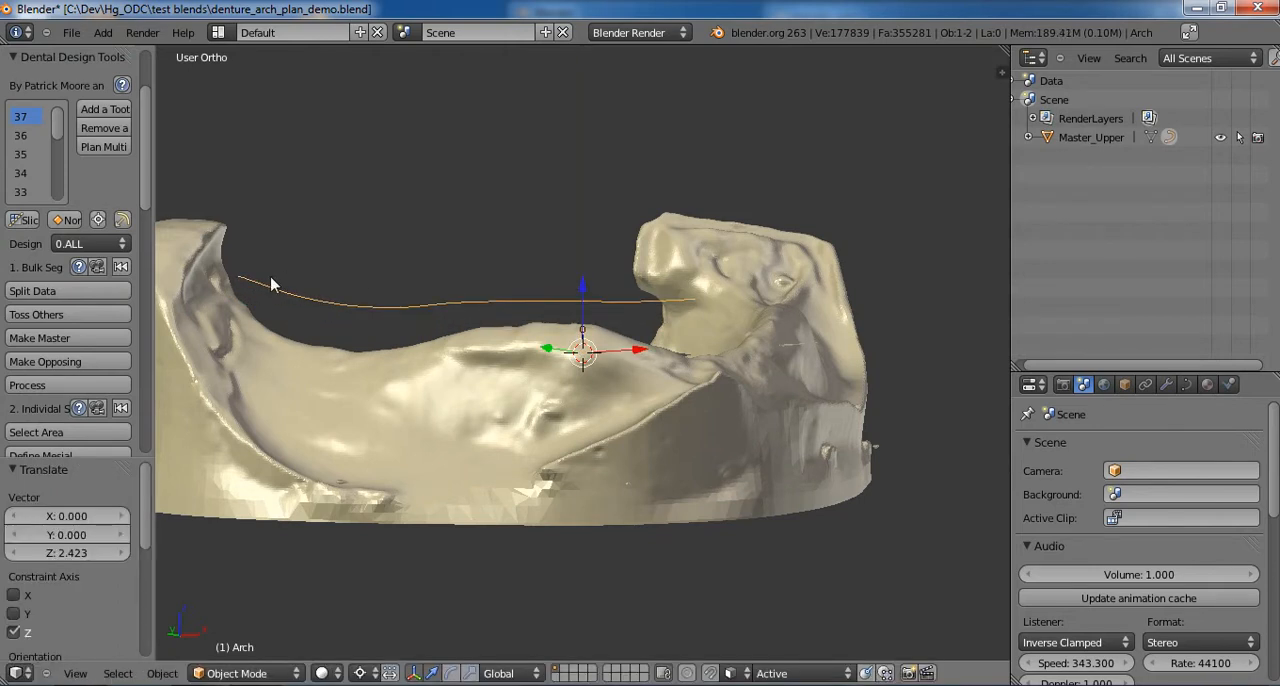
- Run Teeth On Curve on the arch curve with the arch set to LR
{"action": "middle_click_drag", "start_coordinate": [274, 280], "coordinate": [237, 290]}
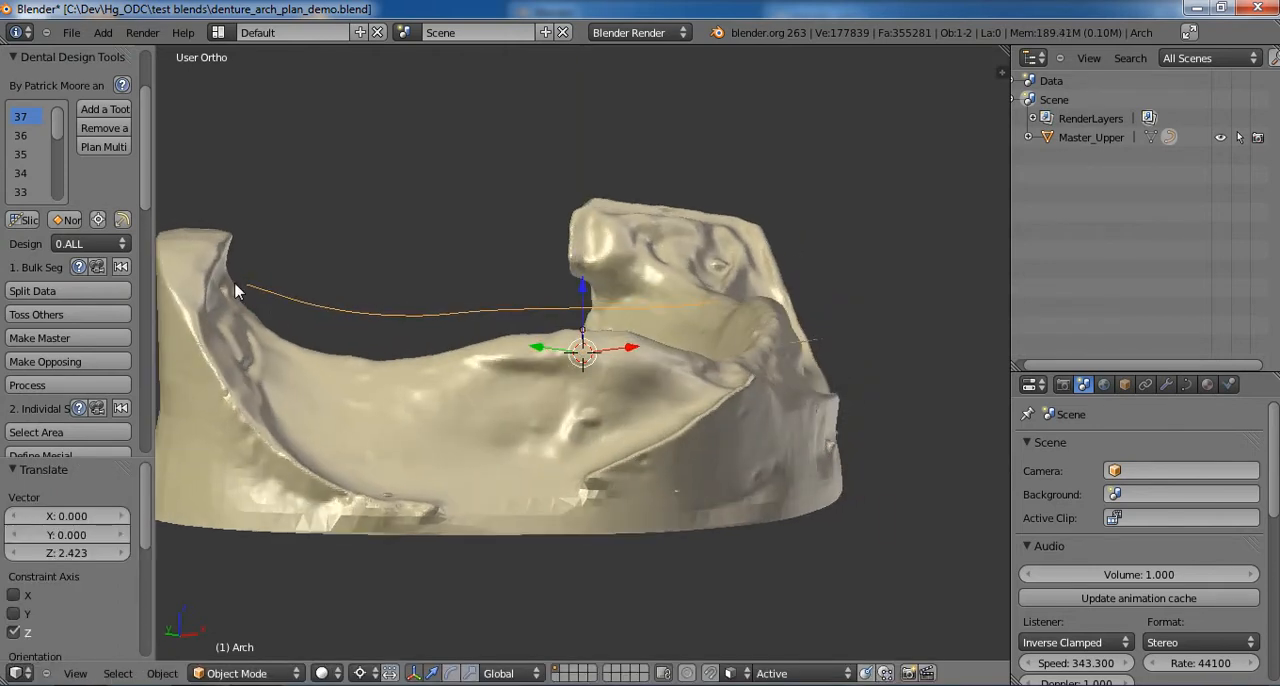
{"action": "middle_click_drag", "start_coordinate": [680, 340], "coordinate": [593, 420]}
{"action": "key", "text": "space"}
{"action": "type", "text": "Teeth"}
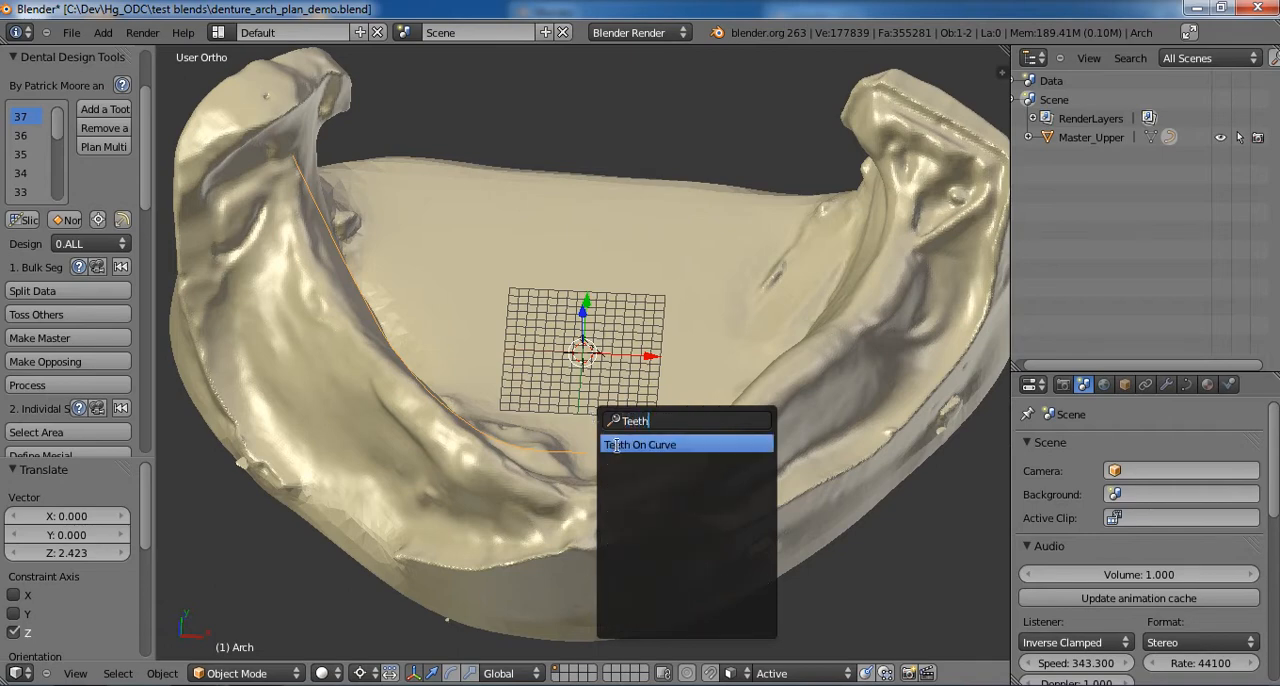
{"action": "left_click", "coordinate": [640, 444]}
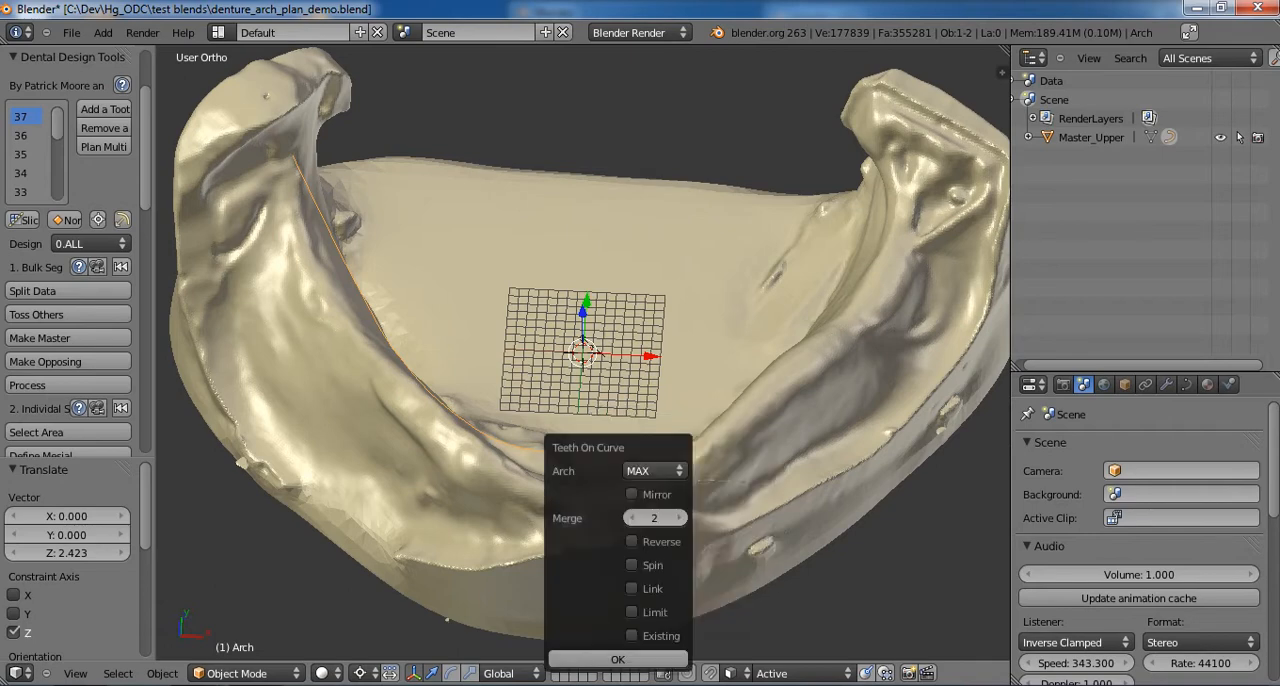
{"action": "left_click", "coordinate": [652, 471]}
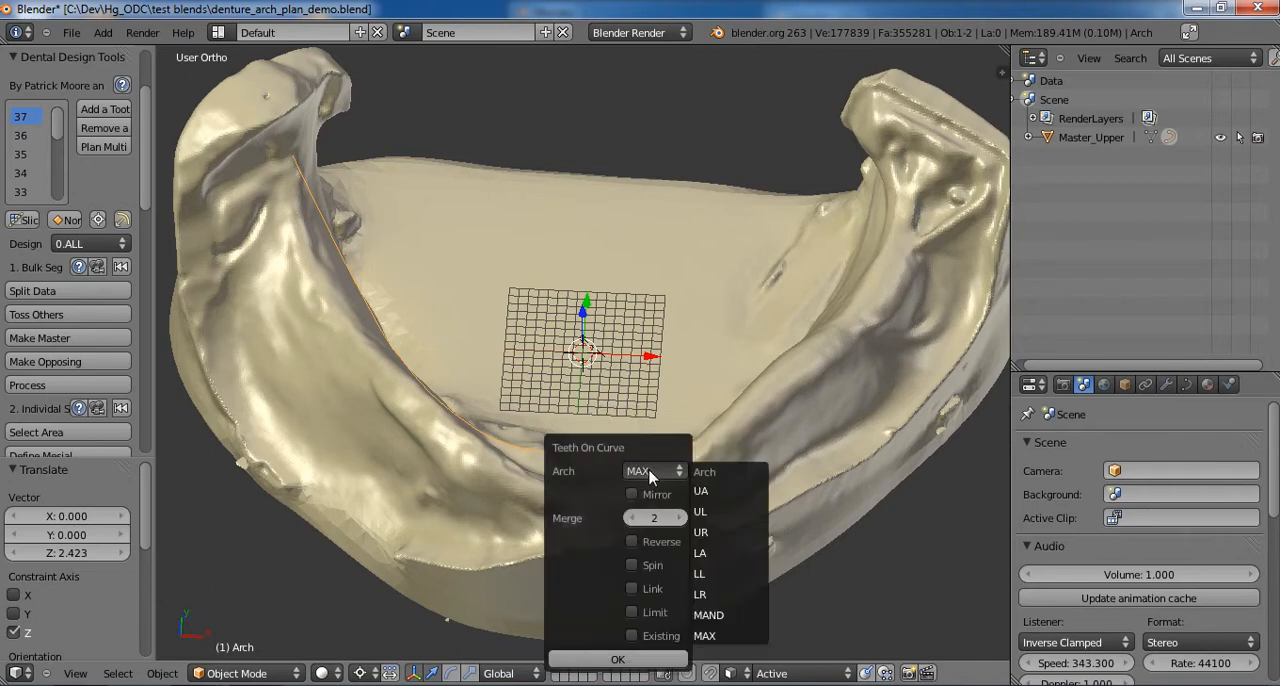
{"action": "left_click", "coordinate": [707, 595]}
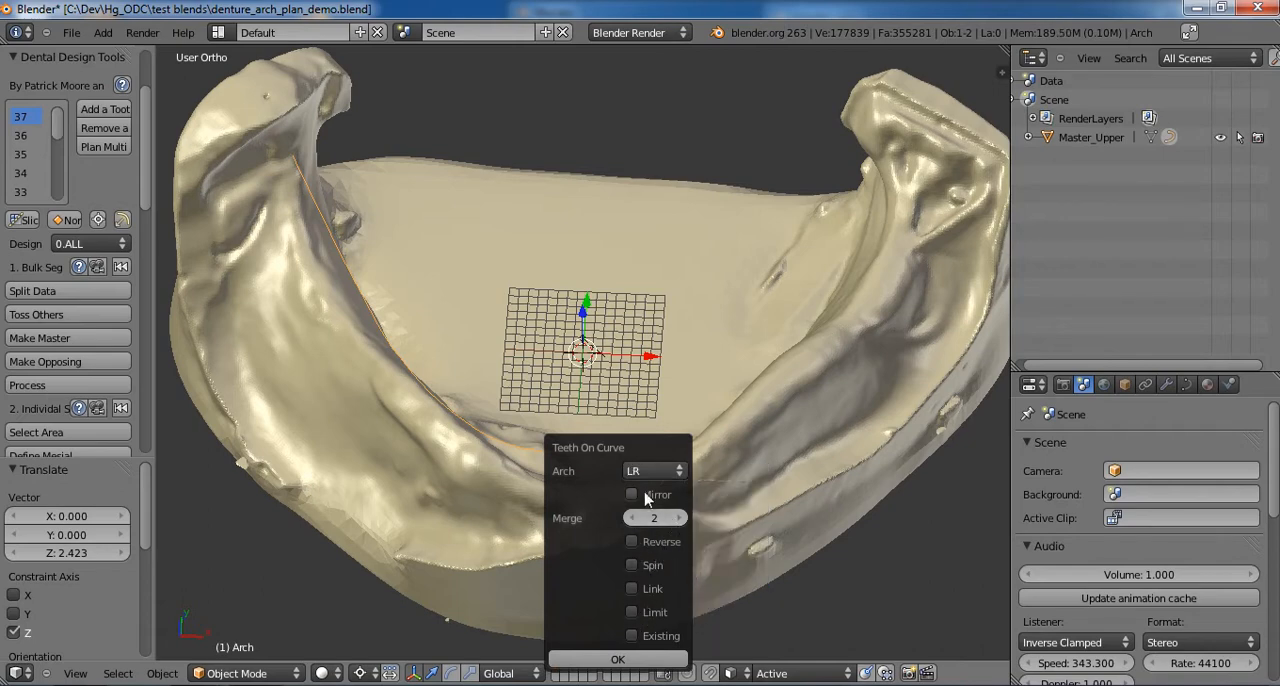
{"action": "left_click", "coordinate": [620, 660]}
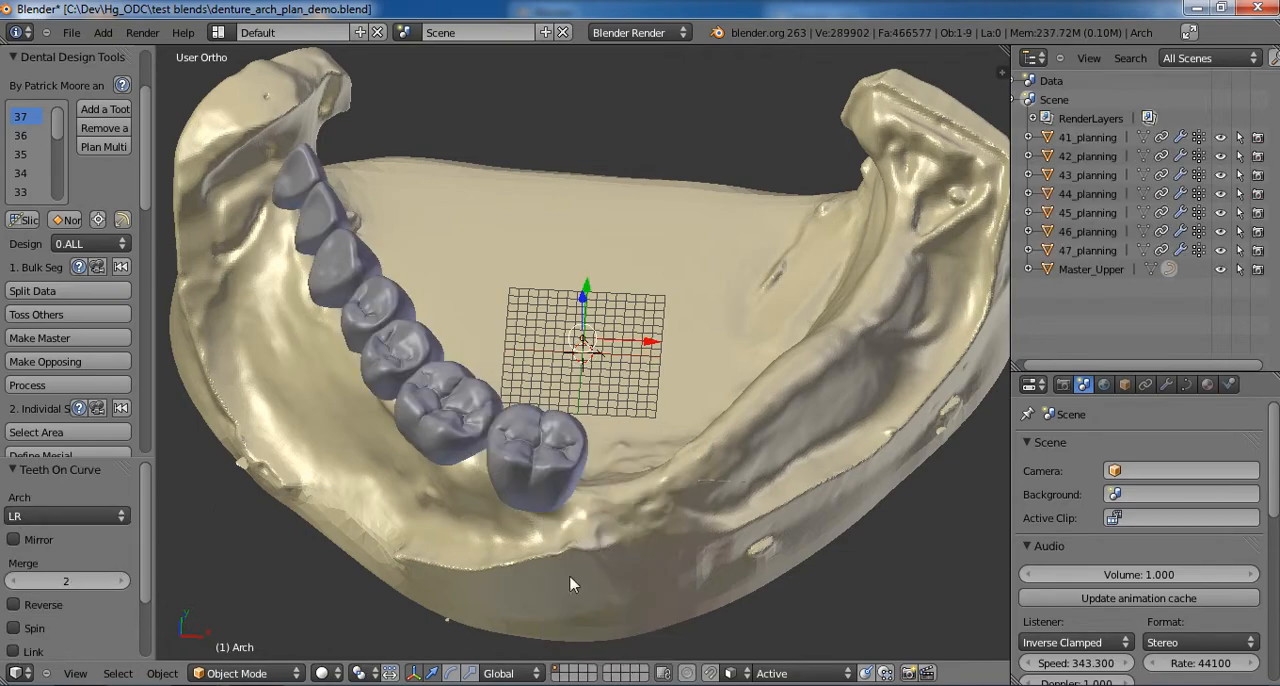
- Enable Reverse to flip the tooth order along the curve and inspect the placement from several angles
{"action": "middle_click_drag", "start_coordinate": [570, 584], "coordinate": [630, 498]}
{"action": "middle_click_drag", "start_coordinate": [703, 472], "coordinate": [630, 530]}
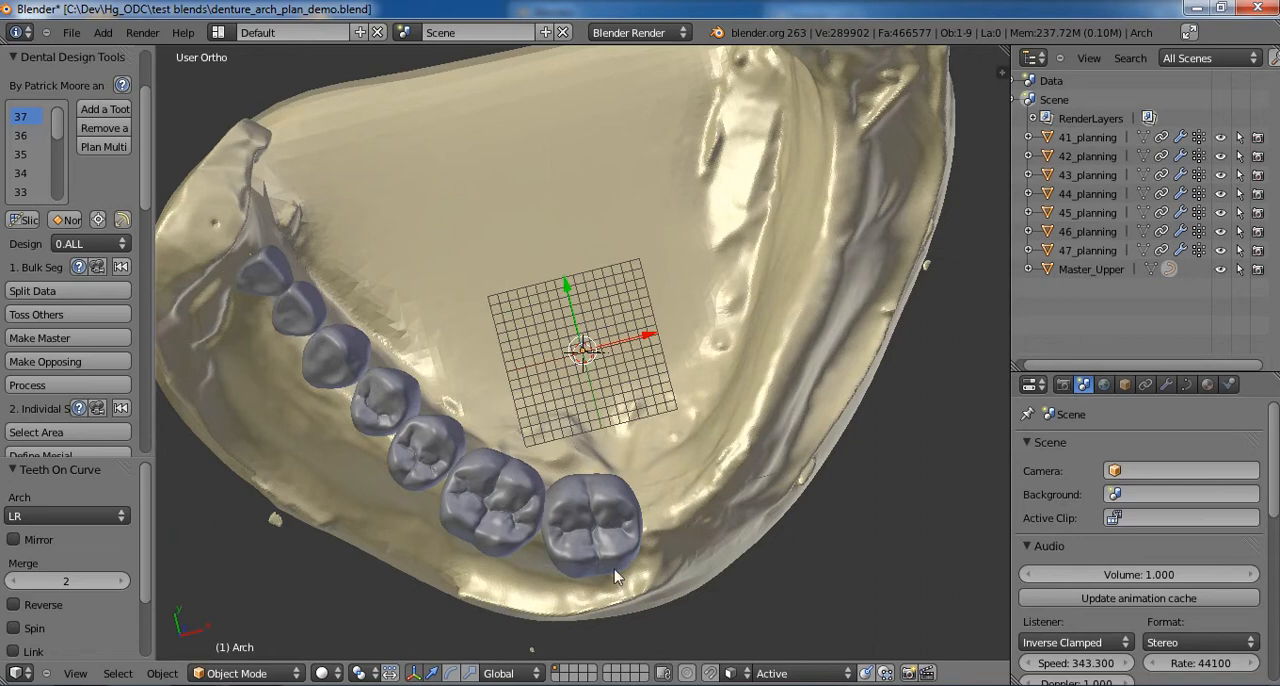
{"action": "left_click", "coordinate": [13, 605]}
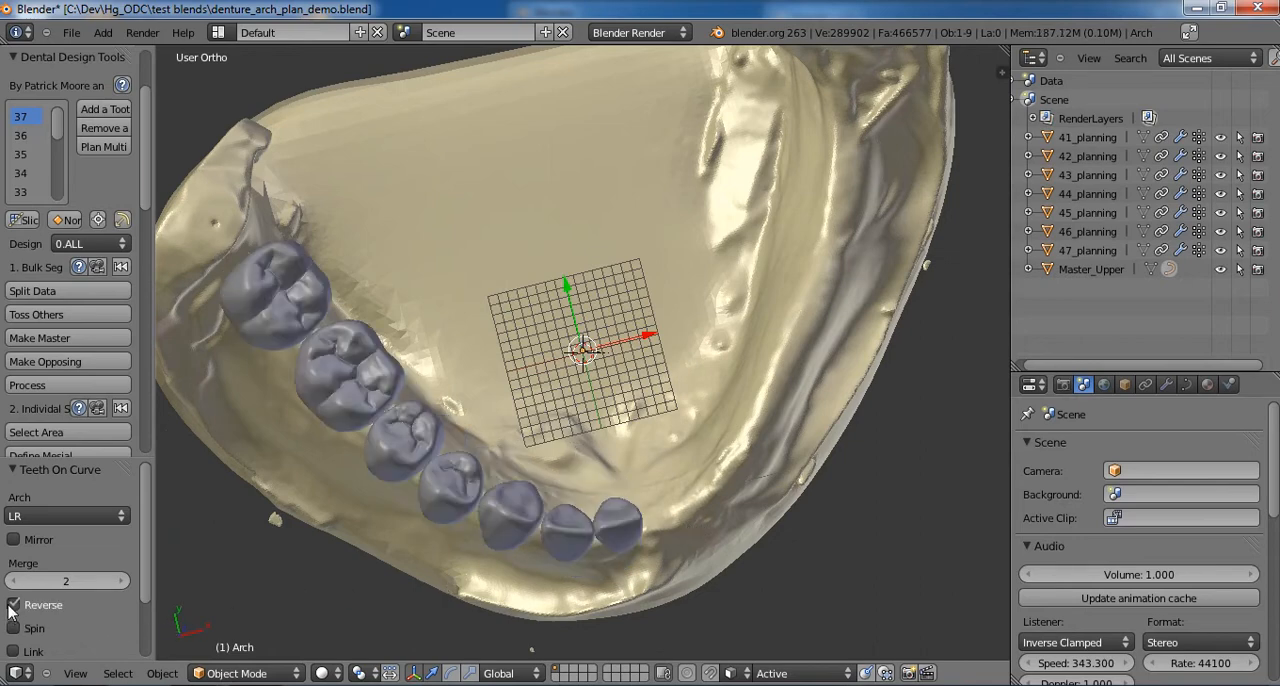
{"action": "middle_click_drag", "start_coordinate": [497, 551], "coordinate": [560, 510]}
{"action": "middle_click_drag", "start_coordinate": [765, 365], "coordinate": [284, 536]}
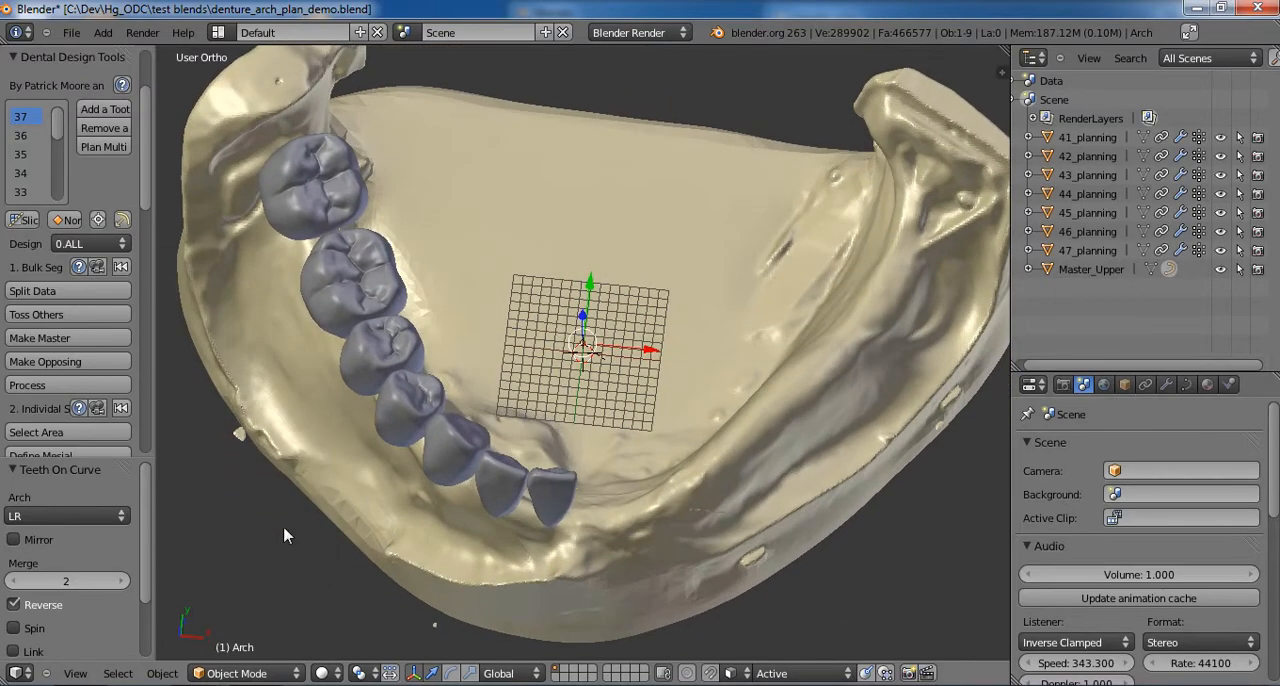
- Enable Mirror for the teeth on the curve and set Merge to 4 to fill both sides of the arch
{"action": "left_click", "coordinate": [14, 541]}
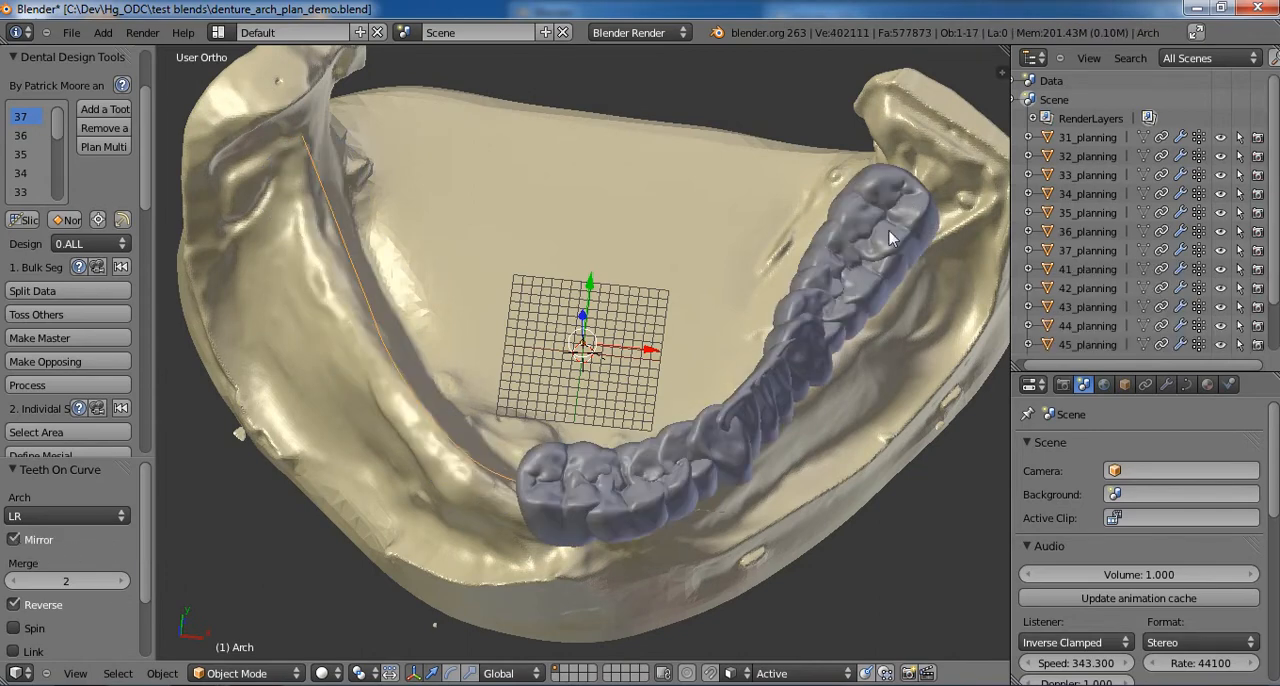
{"action": "left_click", "coordinate": [121, 583]}
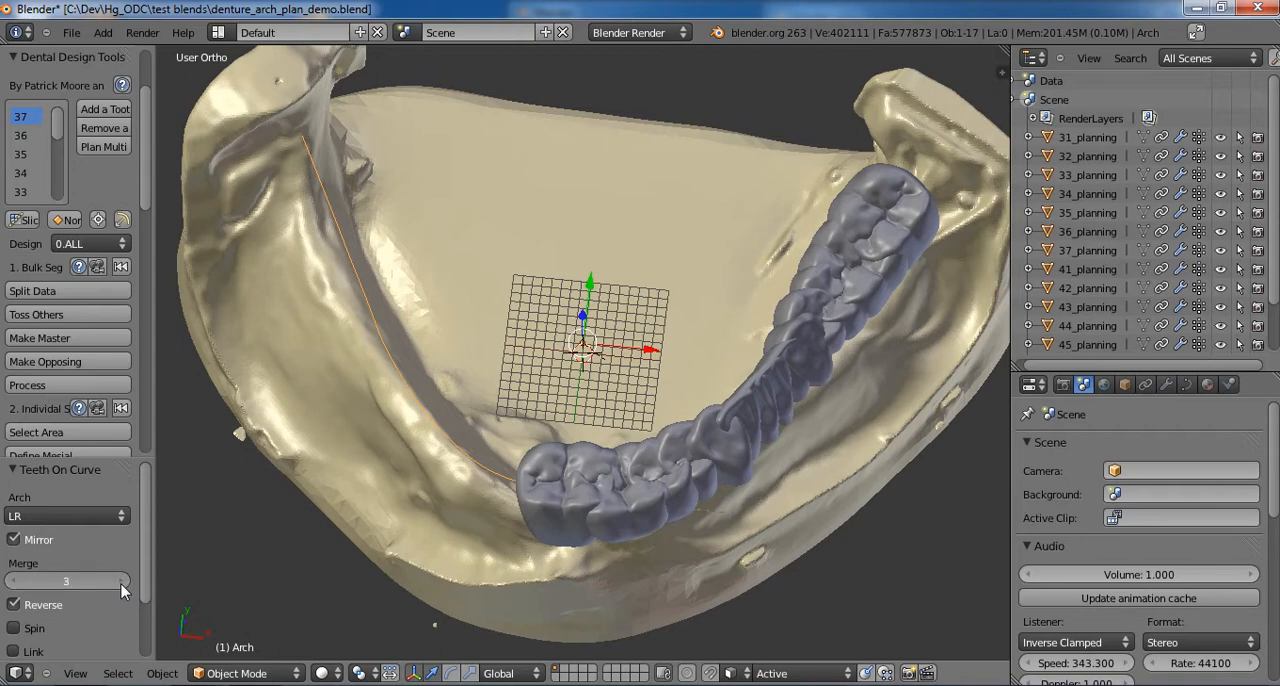
{"action": "left_click", "coordinate": [121, 584]}
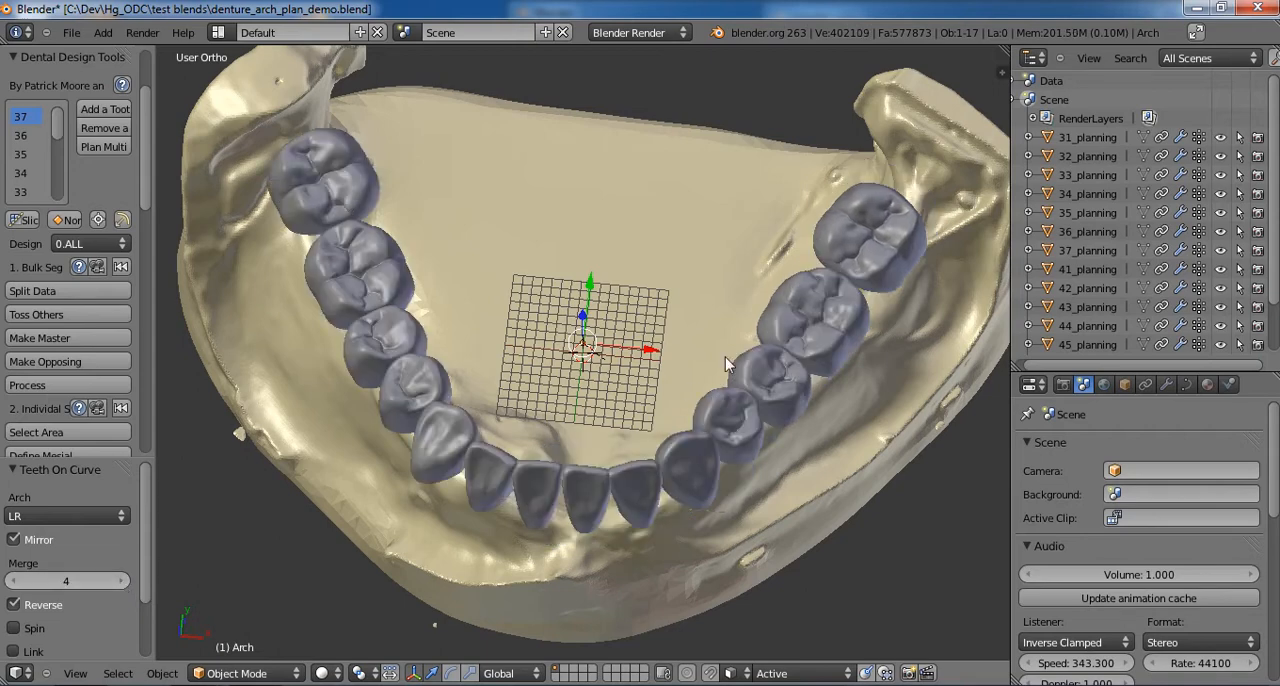
{"action": "middle_click_drag", "start_coordinate": [646, 440], "coordinate": [692, 360]}
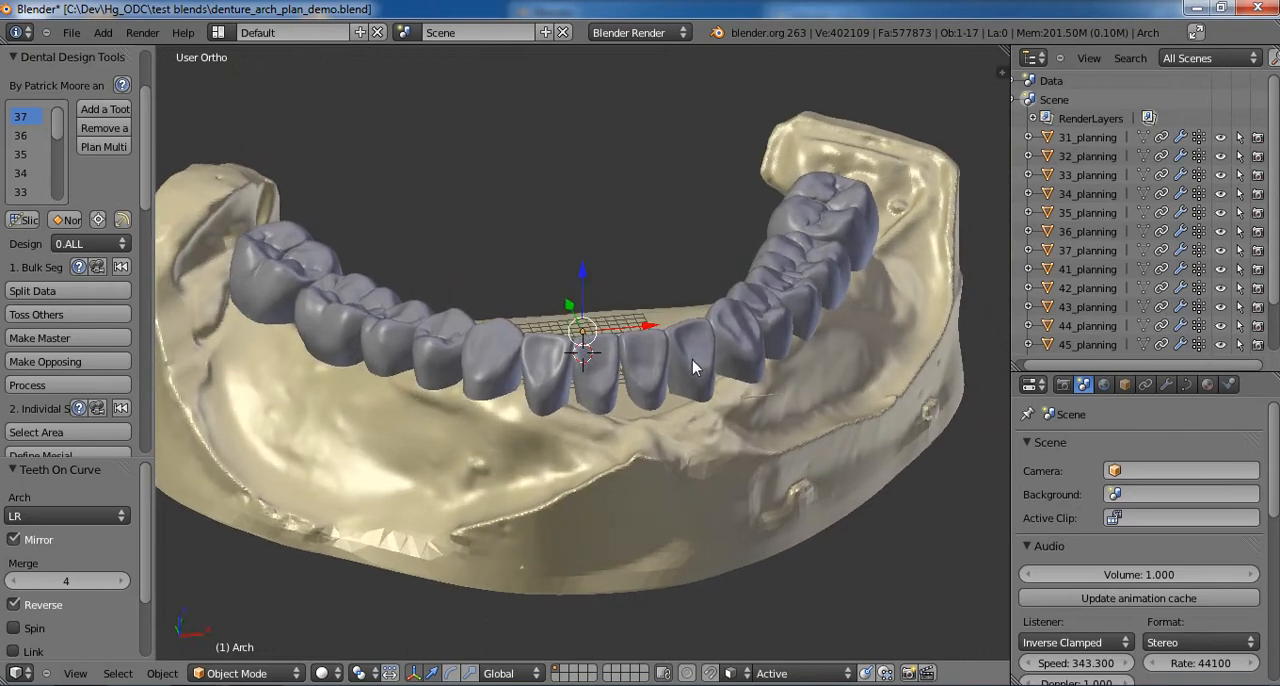
- Disable Reverse, set Merge to 7 for the mirrored teeth, and inspect the full arch from above and the front
{"action": "left_click", "coordinate": [13, 606]}
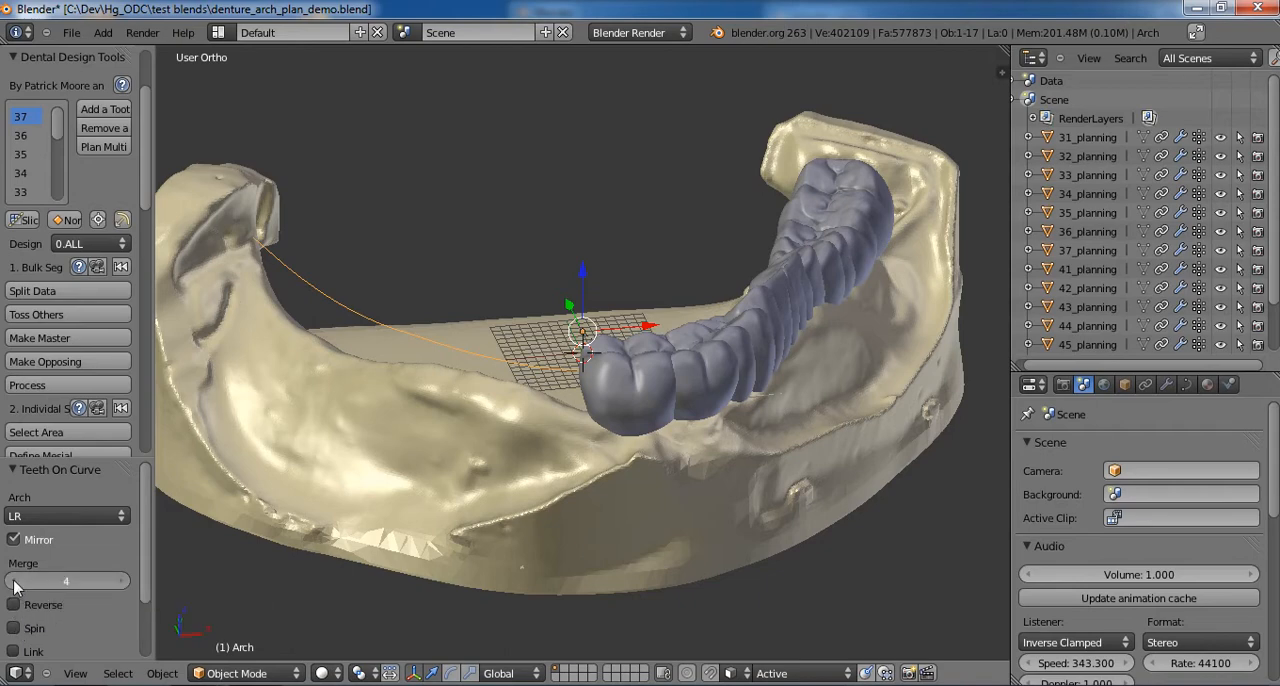
{"action": "left_click", "coordinate": [14, 582]}
{"action": "left_click", "coordinate": [14, 582]}
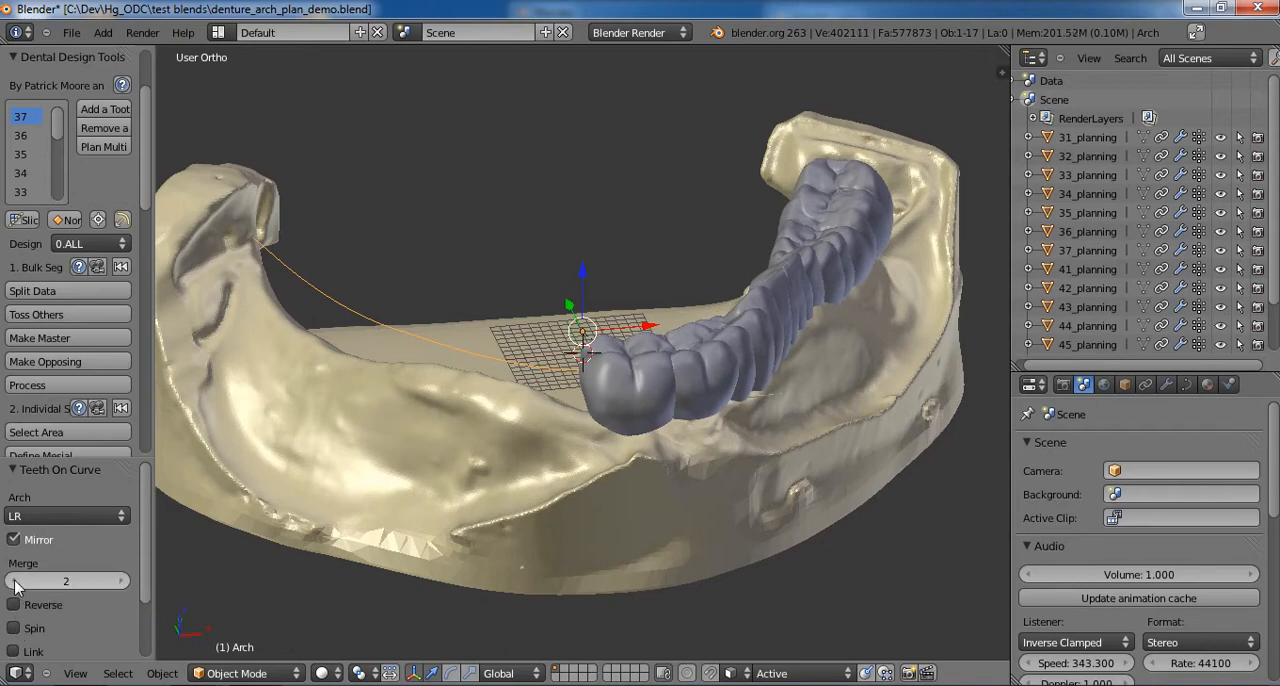
{"action": "left_click", "coordinate": [14, 581]}
{"action": "left_click", "coordinate": [124, 581]}
{"action": "left_click", "coordinate": [124, 581]}
{"action": "left_click", "coordinate": [120, 581]}
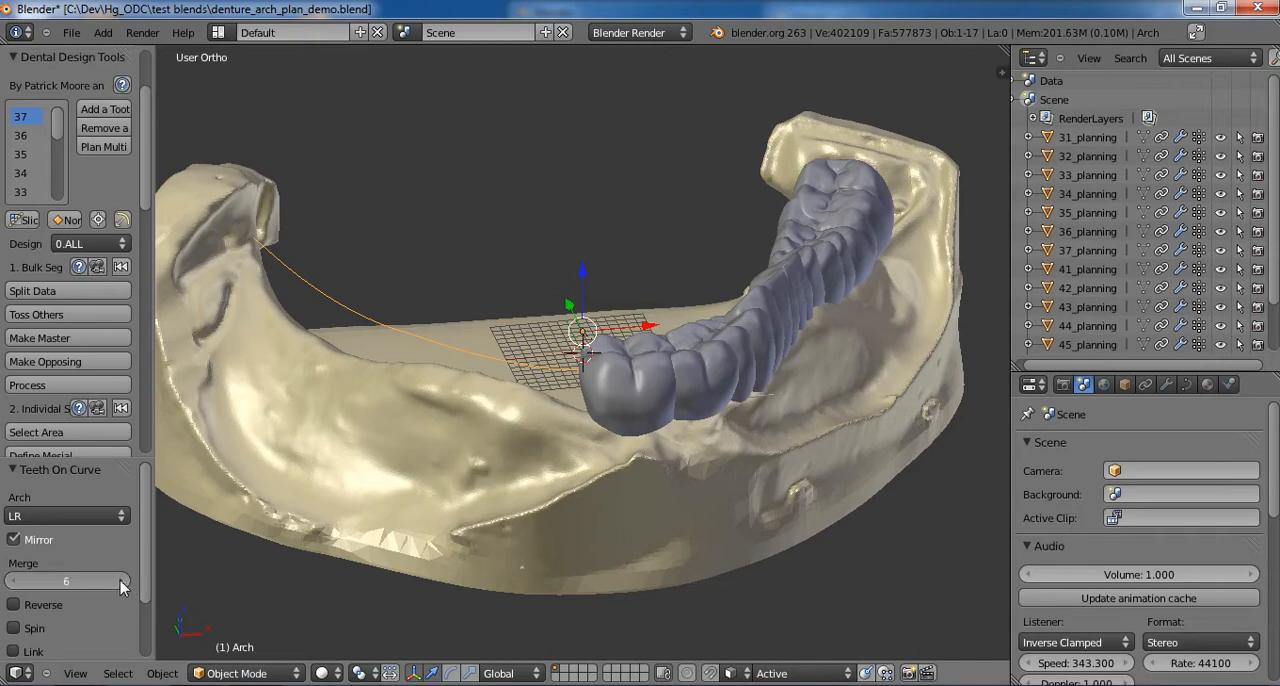
{"action": "left_click", "coordinate": [124, 581]}
{"action": "middle_click_drag", "start_coordinate": [660, 378], "coordinate": [628, 537]}
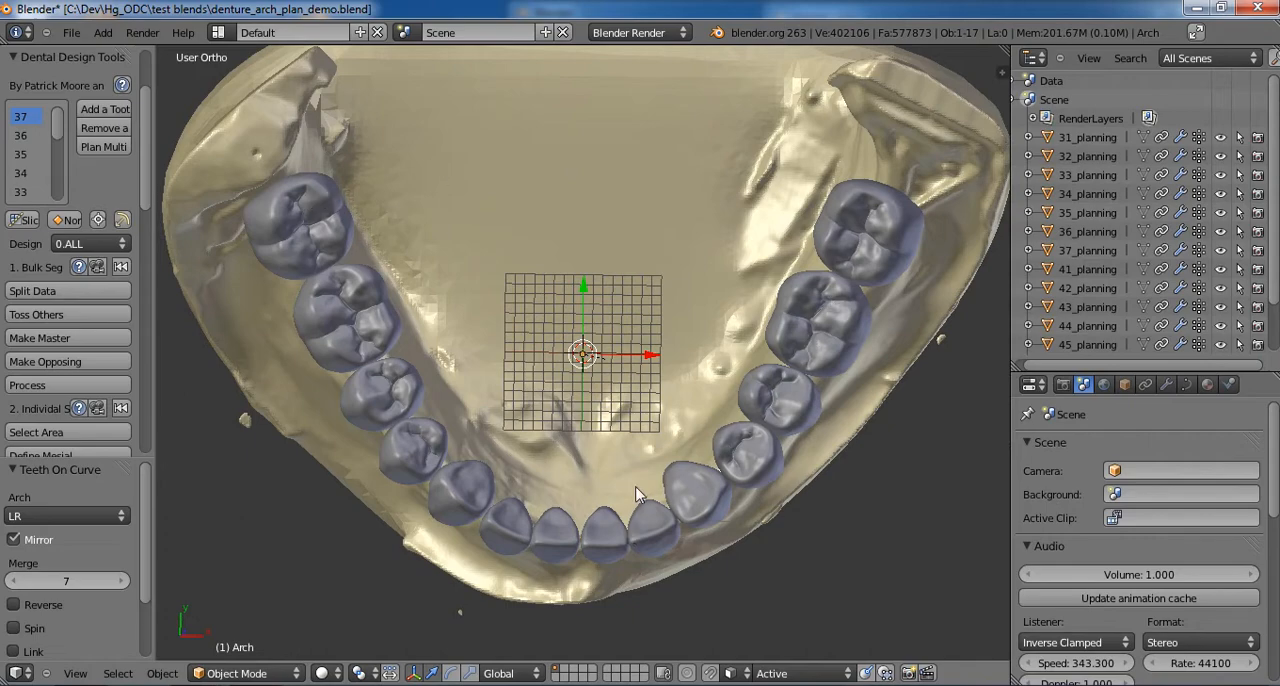
{"action": "middle_click_drag", "start_coordinate": [636, 494], "coordinate": [375, 316]}
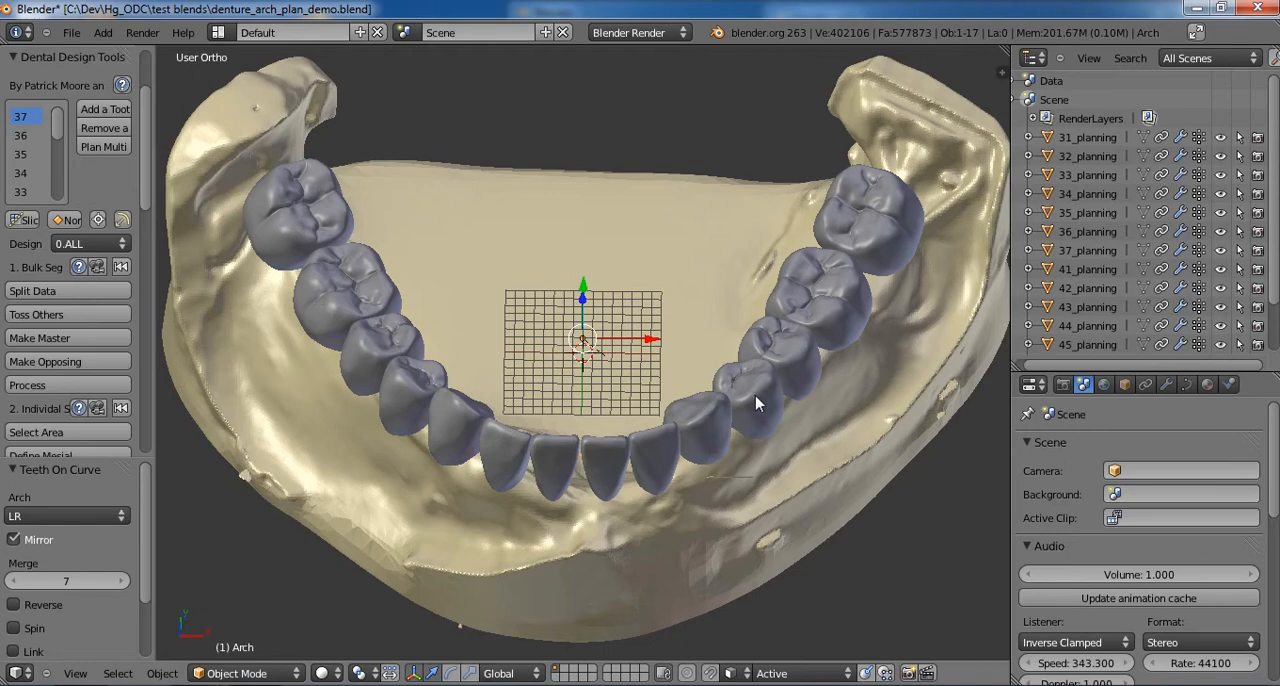
- Inspect the mirrored teeth from the side, then expand Master_Upper in the scene hierarchy and select its Arch_Mirrored curve
{"action": "middle_click_drag", "start_coordinate": [708, 416], "coordinate": [587, 197]}
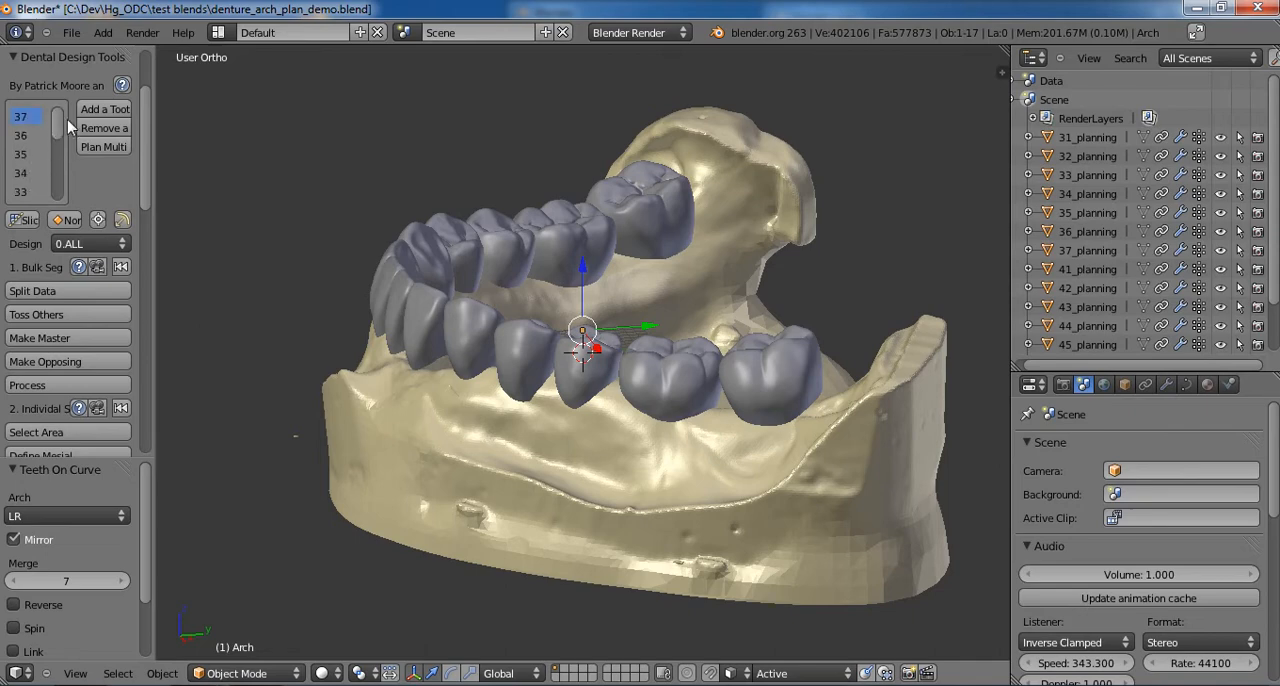
{"action": "middle_click_drag", "start_coordinate": [458, 332], "coordinate": [718, 356]}
{"action": "scroll", "coordinate": [1130, 285], "scroll_direction": "down", "scroll_amount": 3}
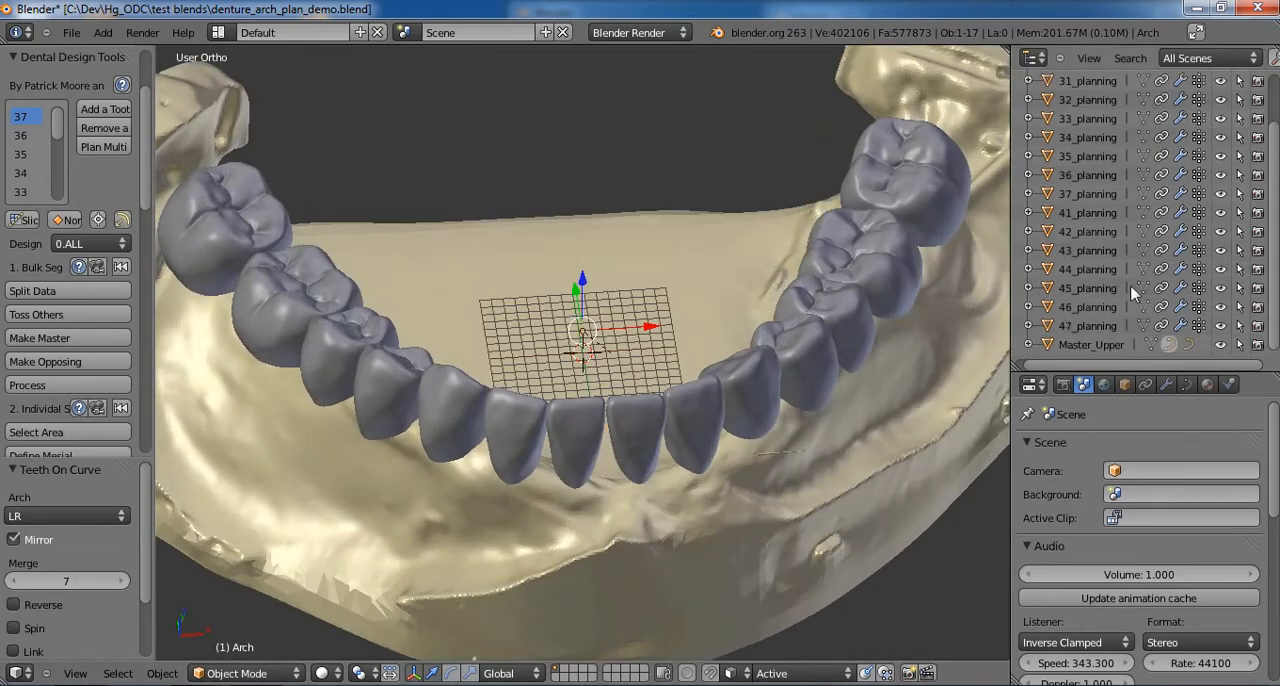
{"action": "left_click", "coordinate": [1028, 344]}
{"action": "scroll", "coordinate": [1060, 345], "scroll_direction": "down", "scroll_amount": 3}
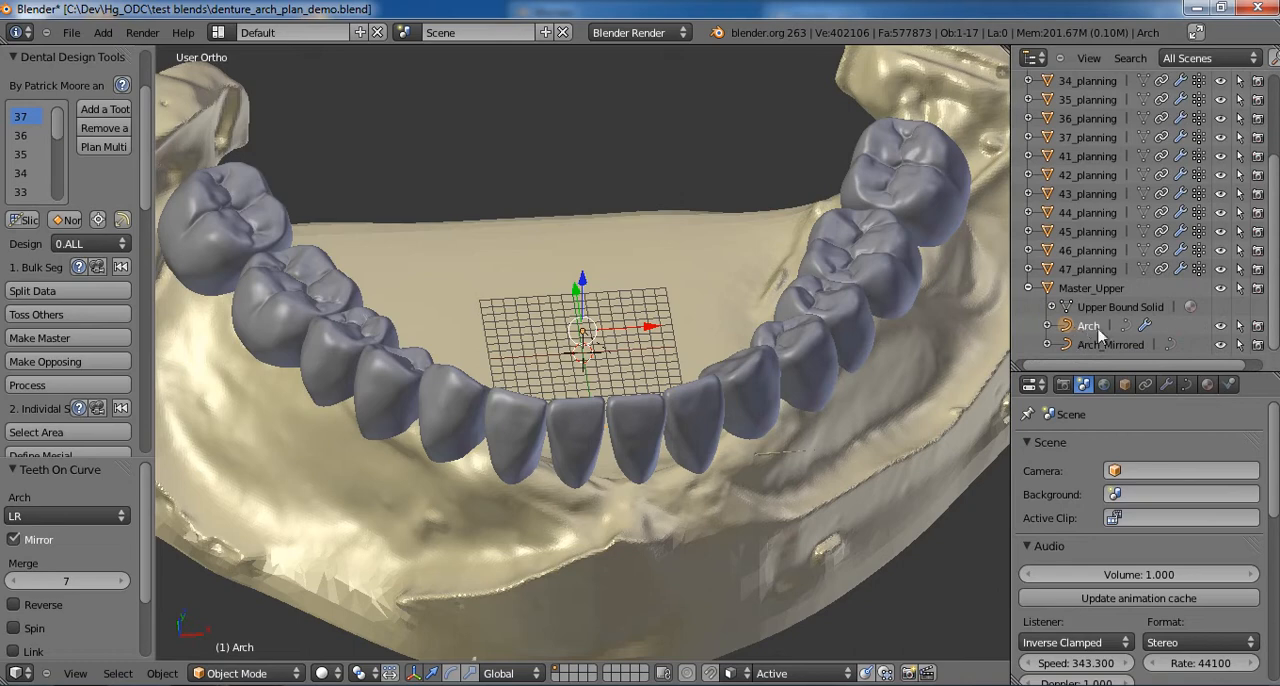
{"action": "left_click", "coordinate": [1095, 345]}
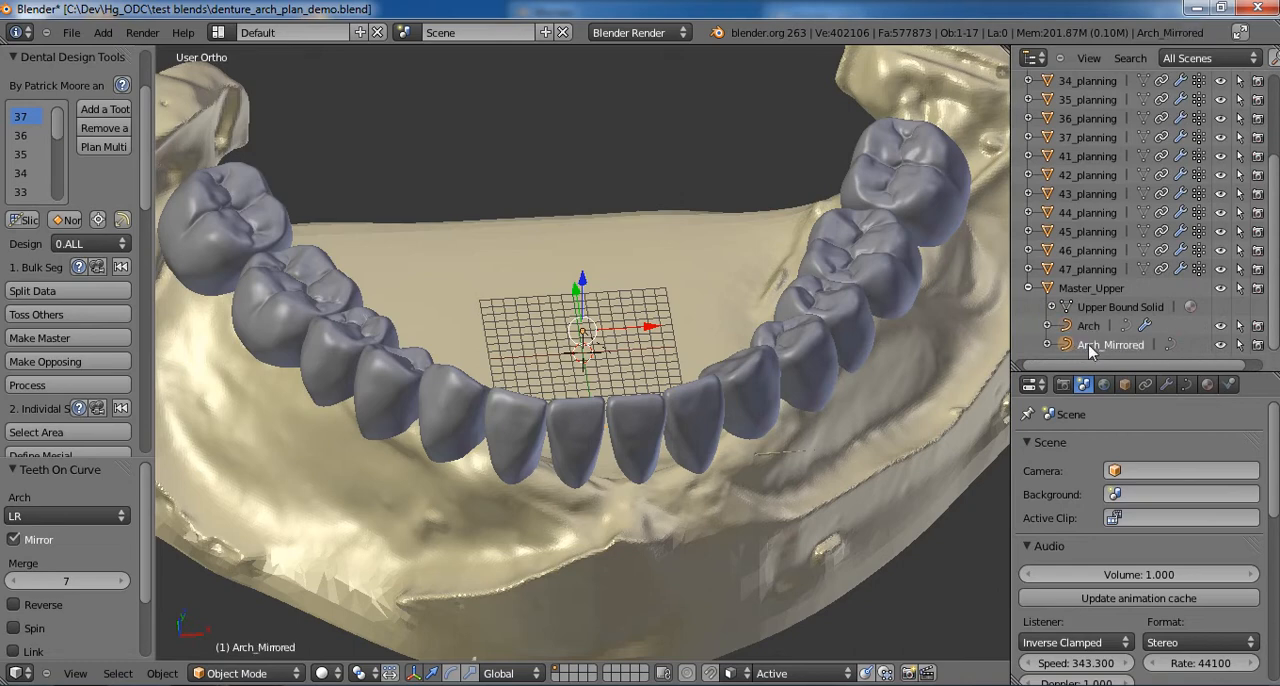
{"action": "scroll", "coordinate": [785, 370], "scroll_direction": "down", "scroll_amount": 4}
{"action": "middle_click_drag", "start_coordinate": [687, 383], "coordinate": [671, 369]}
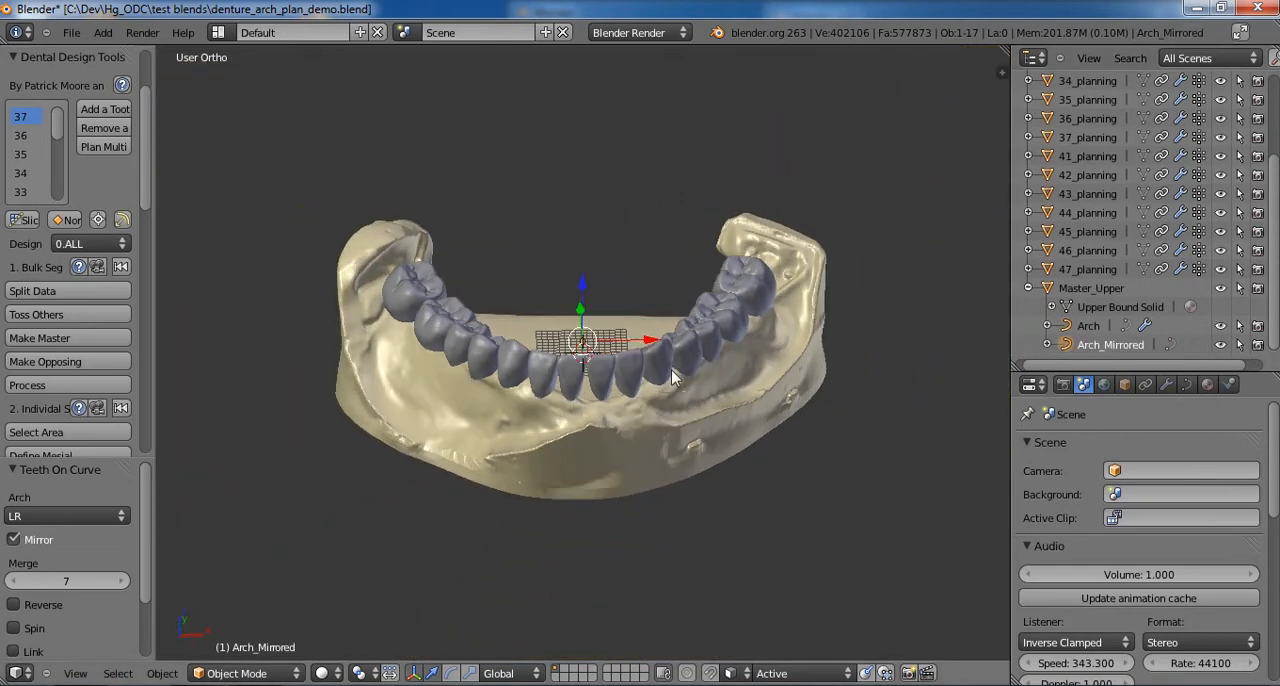
- Try to move the Master_Upper model together with its arch curves and teeth
{"action": "right_click", "coordinate": [640, 424]}
{"action": "key", "text": "g"}
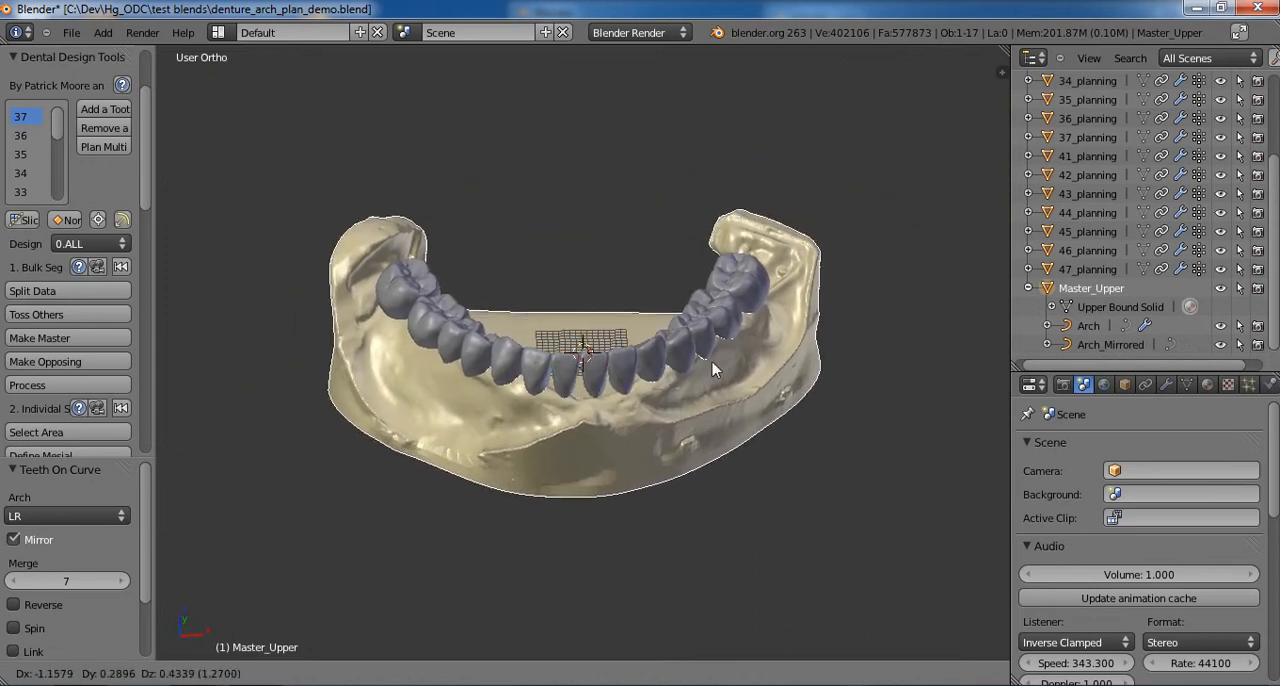
{"action": "right_click", "coordinate": [671, 391]}
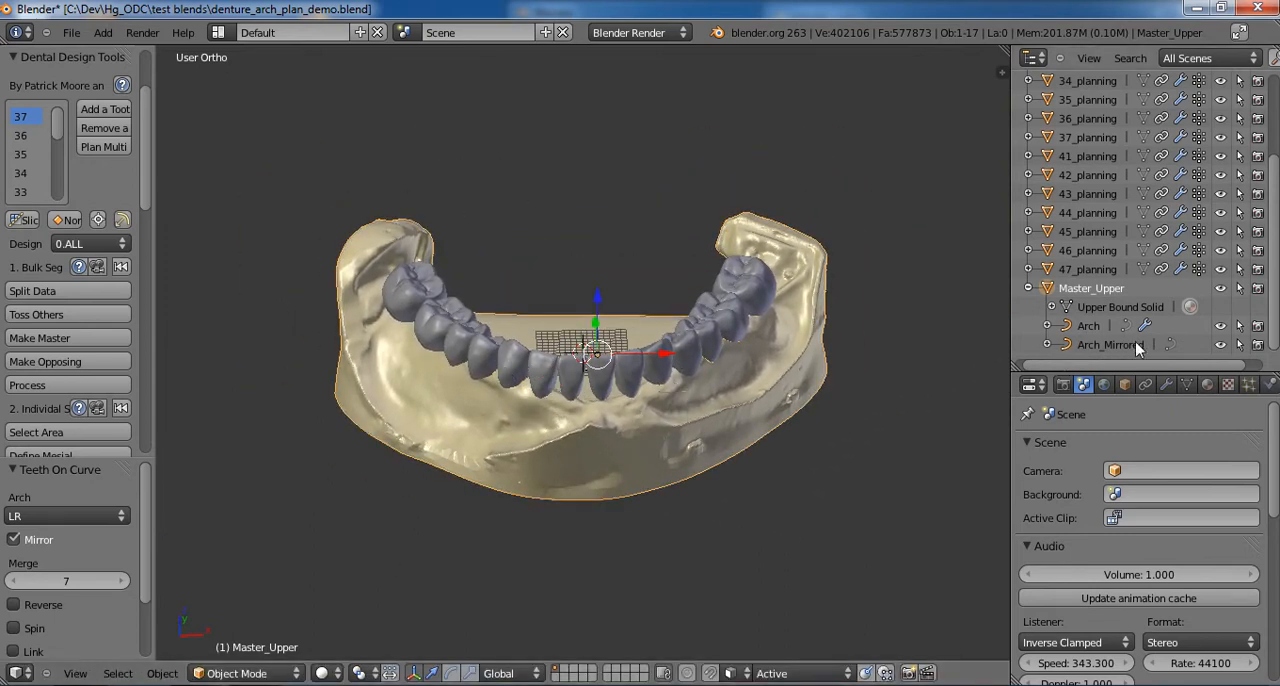
- Open the Arch_Mirrored curve for point editing and enable proportional editing
{"action": "left_click", "coordinate": [1110, 345]}
{"action": "key", "text": "Tab"}
{"action": "scroll", "coordinate": [644, 409], "scroll_direction": "up", "scroll_amount": 4}
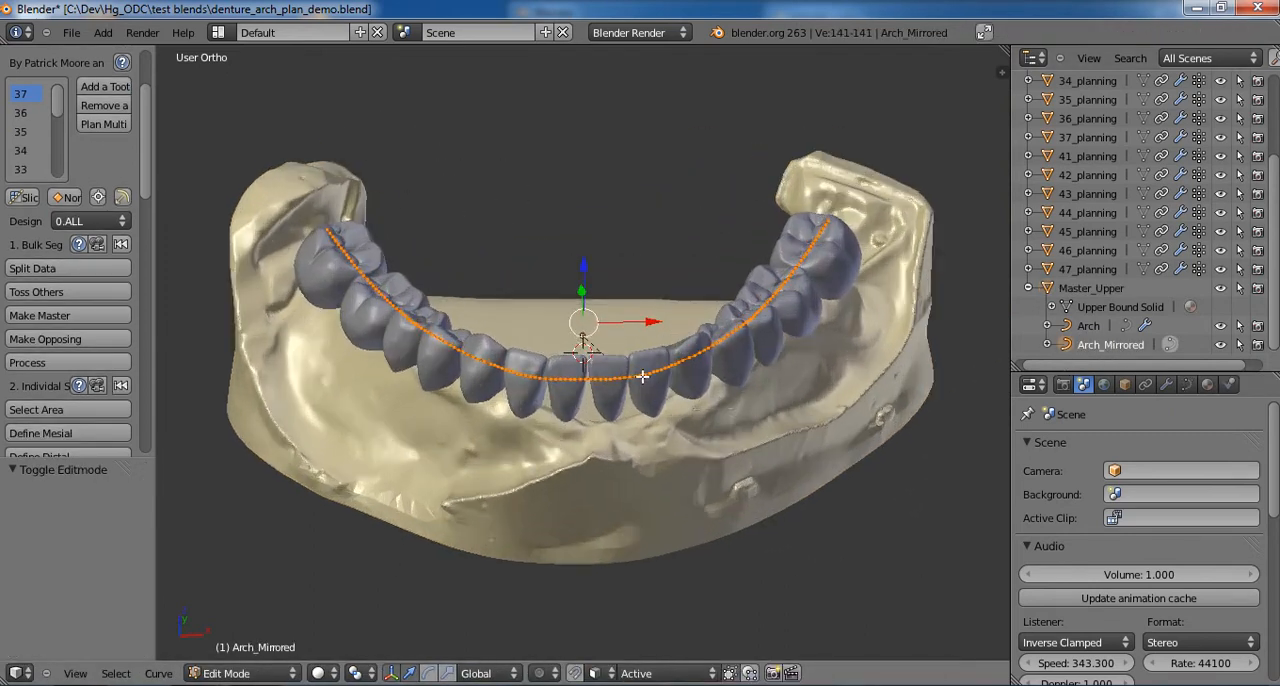
{"action": "middle_click_drag", "start_coordinate": [644, 409], "coordinate": [587, 590]}
{"action": "left_click", "coordinate": [545, 672]}
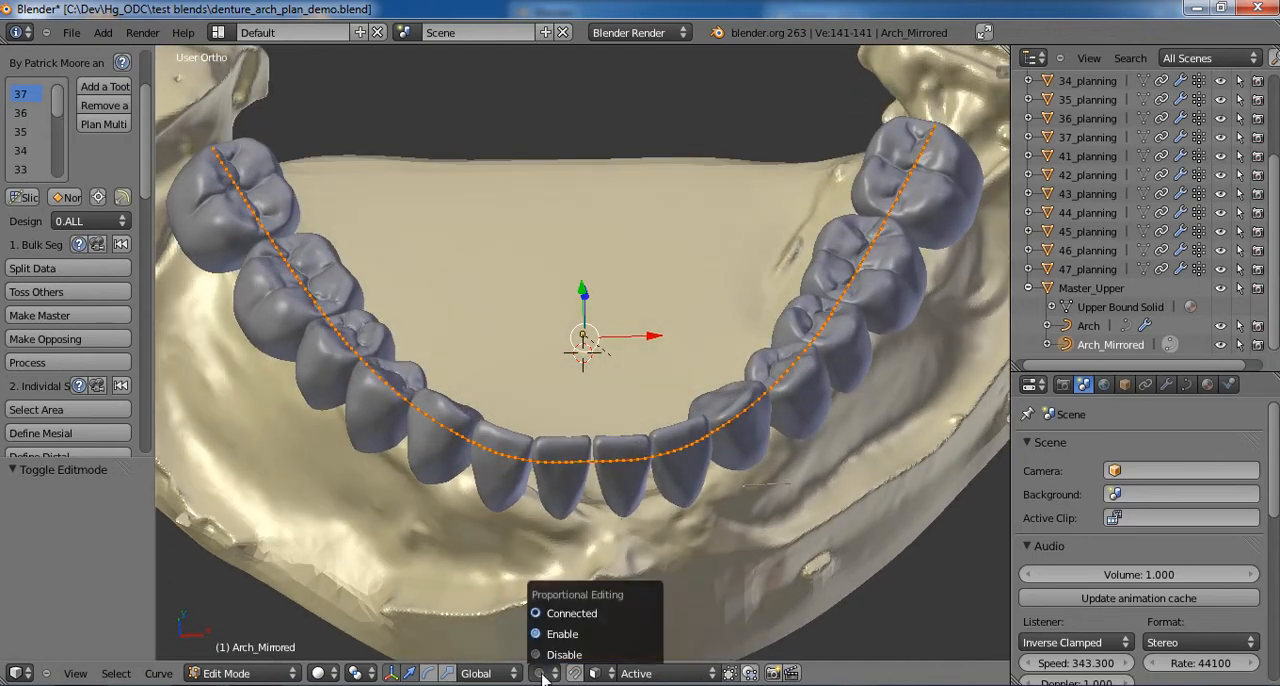
{"action": "left_click", "coordinate": [545, 645]}
{"action": "scroll", "coordinate": [820, 345], "scroll_direction": "down", "scroll_amount": 3}
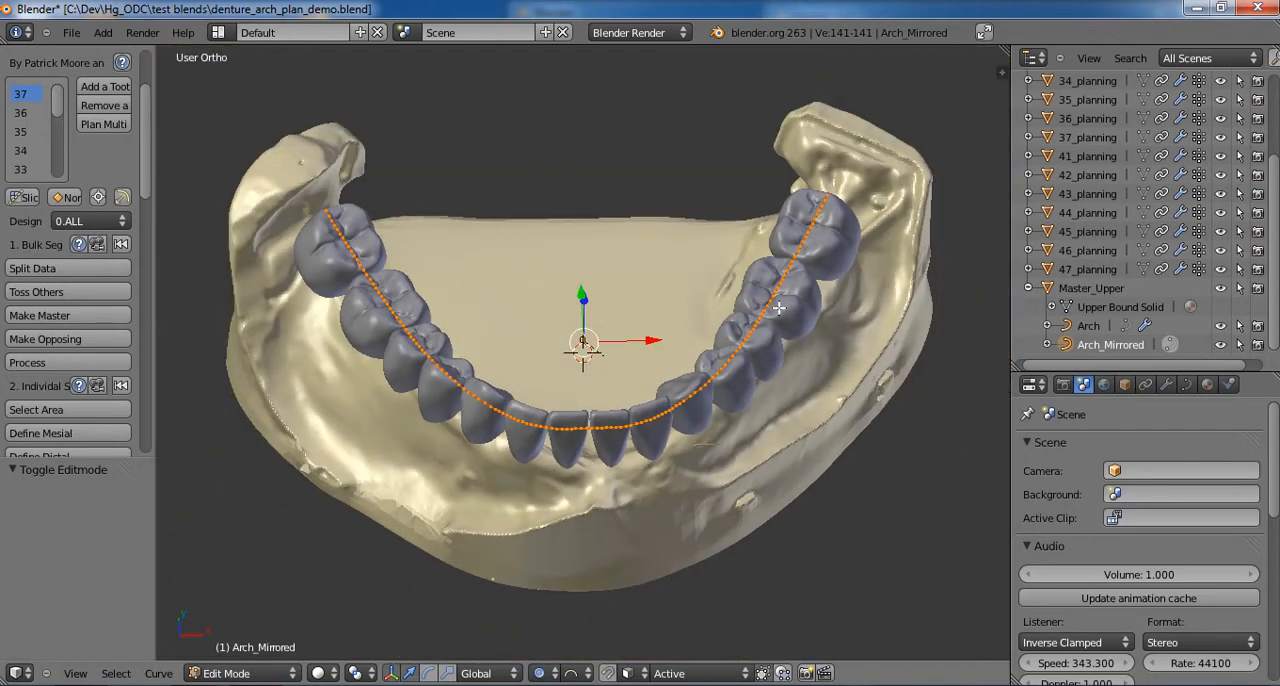
- Try to move the curve point at the +X side first molar, enlarging the proportional influence to 17.45
{"action": "right_click", "coordinate": [778, 307]}
{"action": "key", "text": "g"}
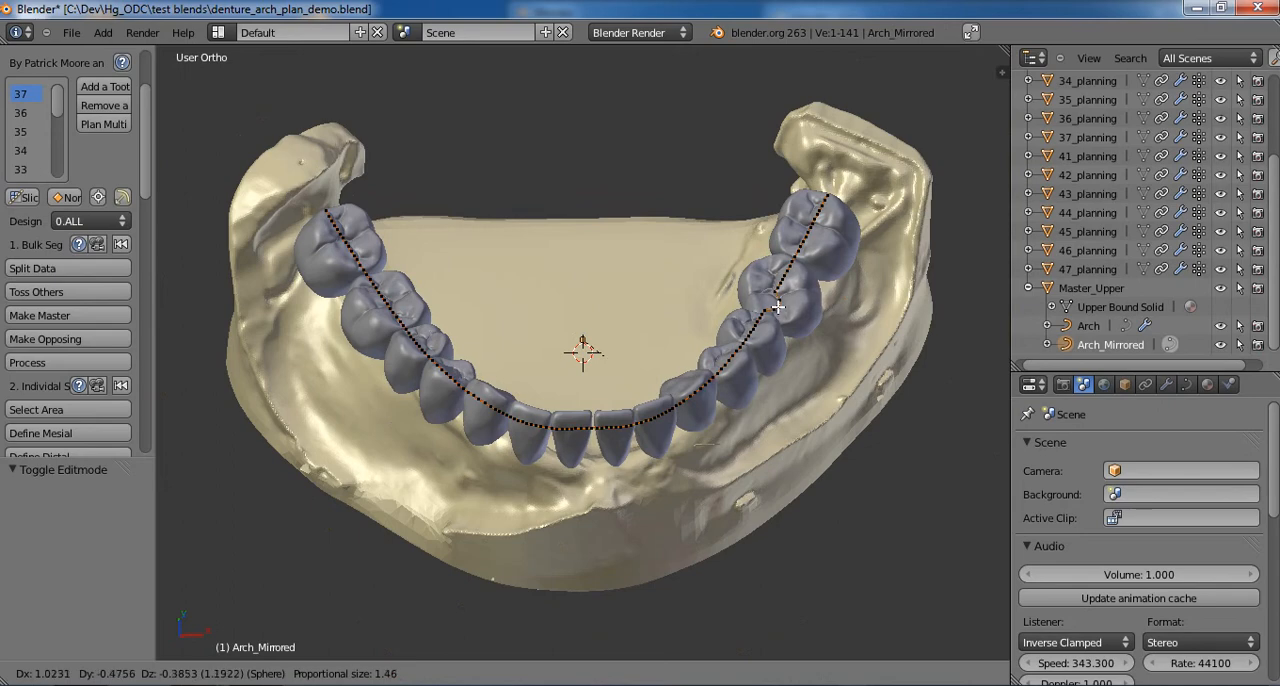
{"action": "scroll", "coordinate": [776, 305], "scroll_direction": "down", "scroll_amount": 10}
{"action": "left_click", "coordinate": [769, 302]}
{"action": "key", "text": "g"}
{"action": "scroll", "coordinate": [772, 307], "scroll_direction": "down", "scroll_amount": 15}
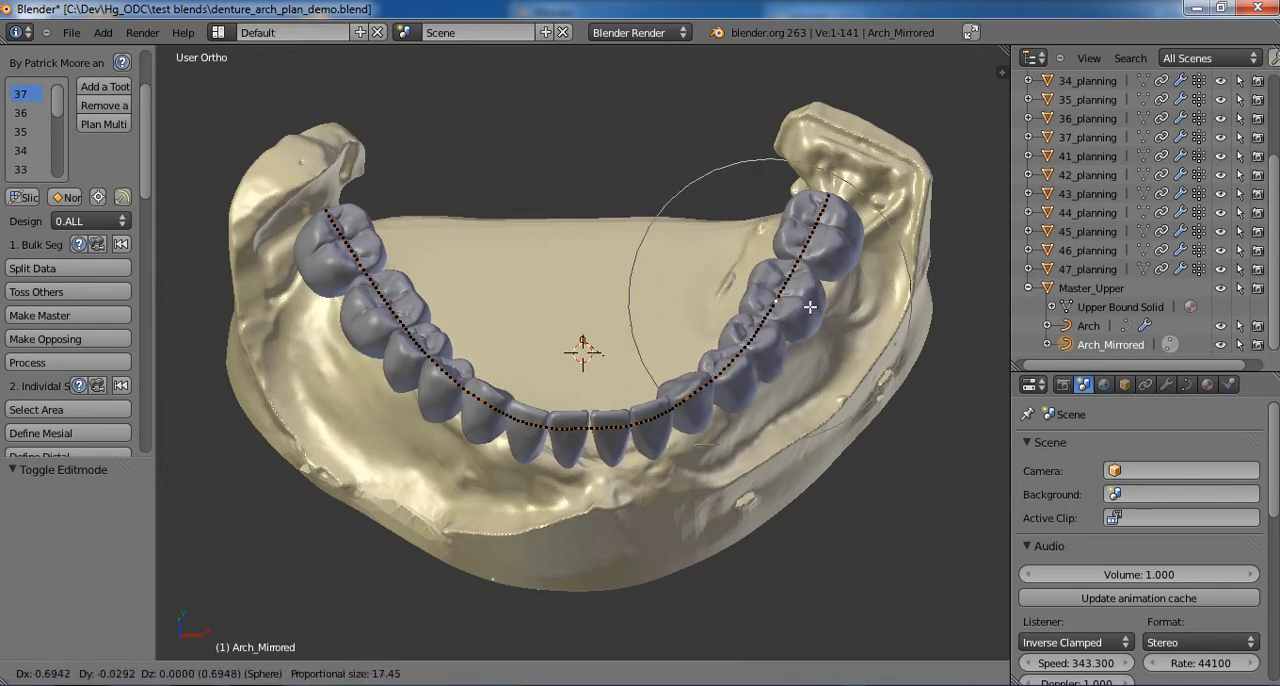
{"action": "key", "text": "Escape"}
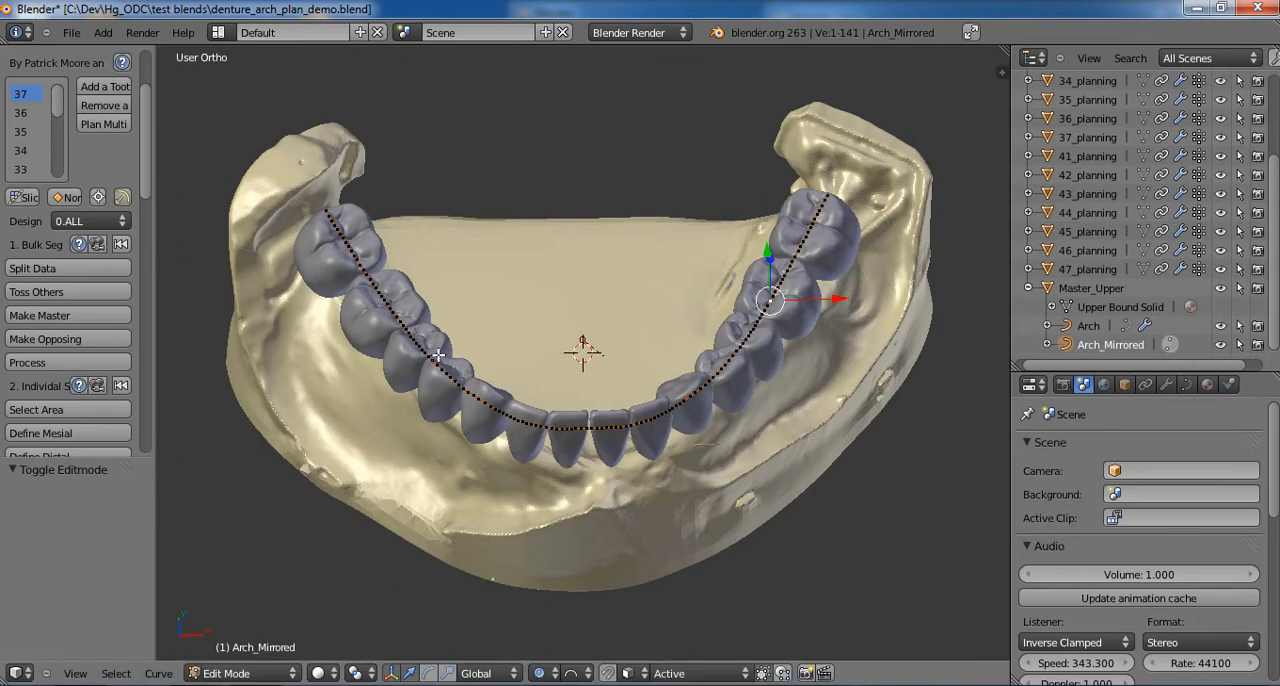
- Try to move the curve point beside the -X side first molar with the proportional influence reduced to 10.83
{"action": "right_click", "coordinate": [398, 347]}
{"action": "key", "text": "g"}
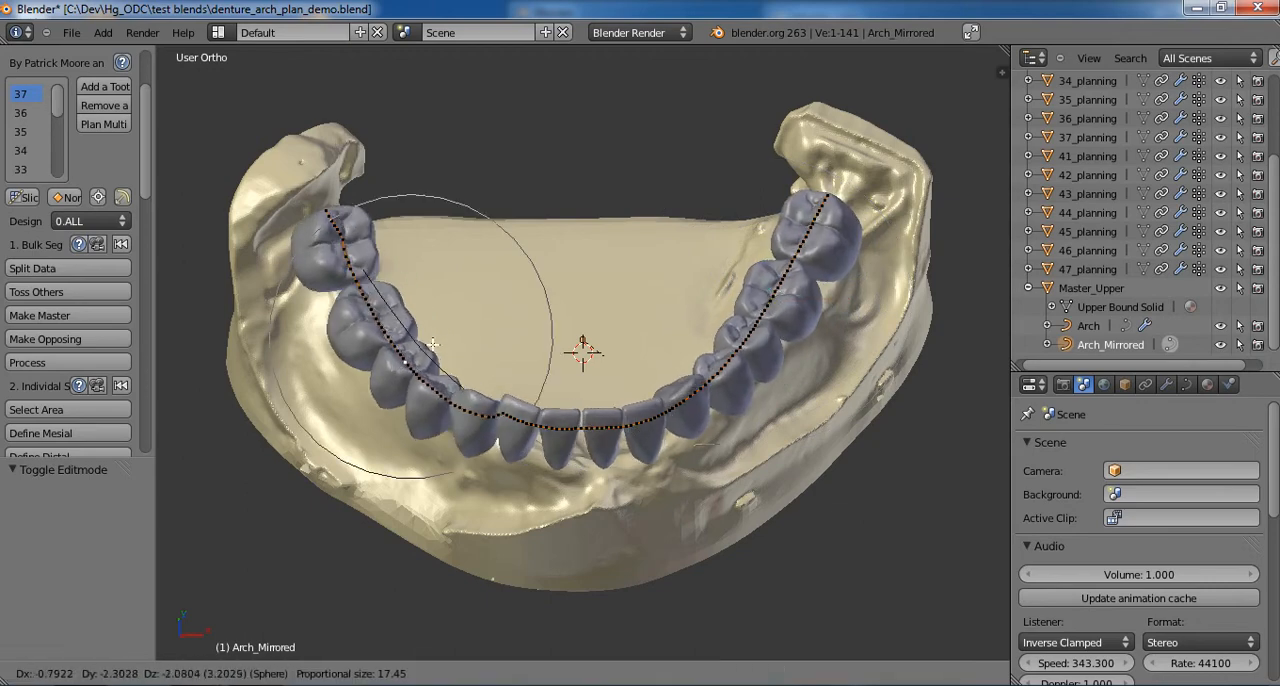
{"action": "scroll", "coordinate": [430, 338], "scroll_direction": "up", "scroll_amount": 5}
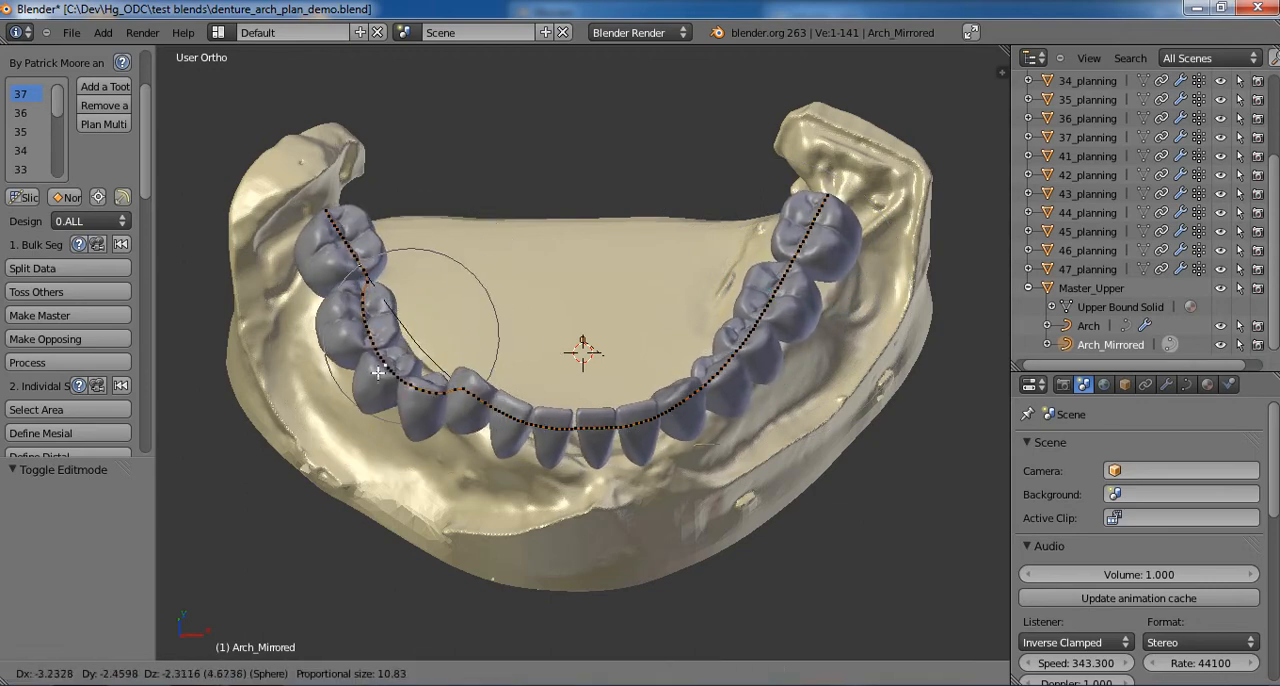
{"action": "key", "text": "Escape"}
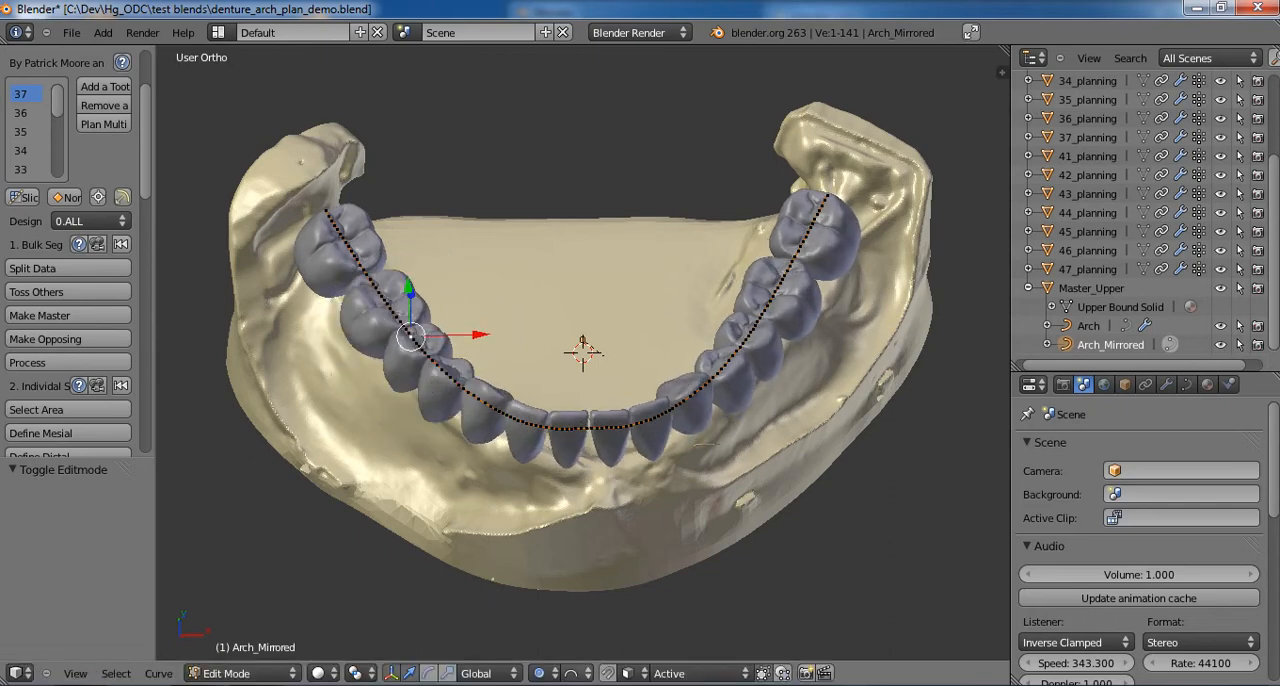
- Set the proportional editing falloff to Smooth and try to move the same curve point with it
{"action": "left_click", "coordinate": [571, 673]}
{"action": "left_click", "coordinate": [592, 654]}
{"action": "key", "text": "g"}
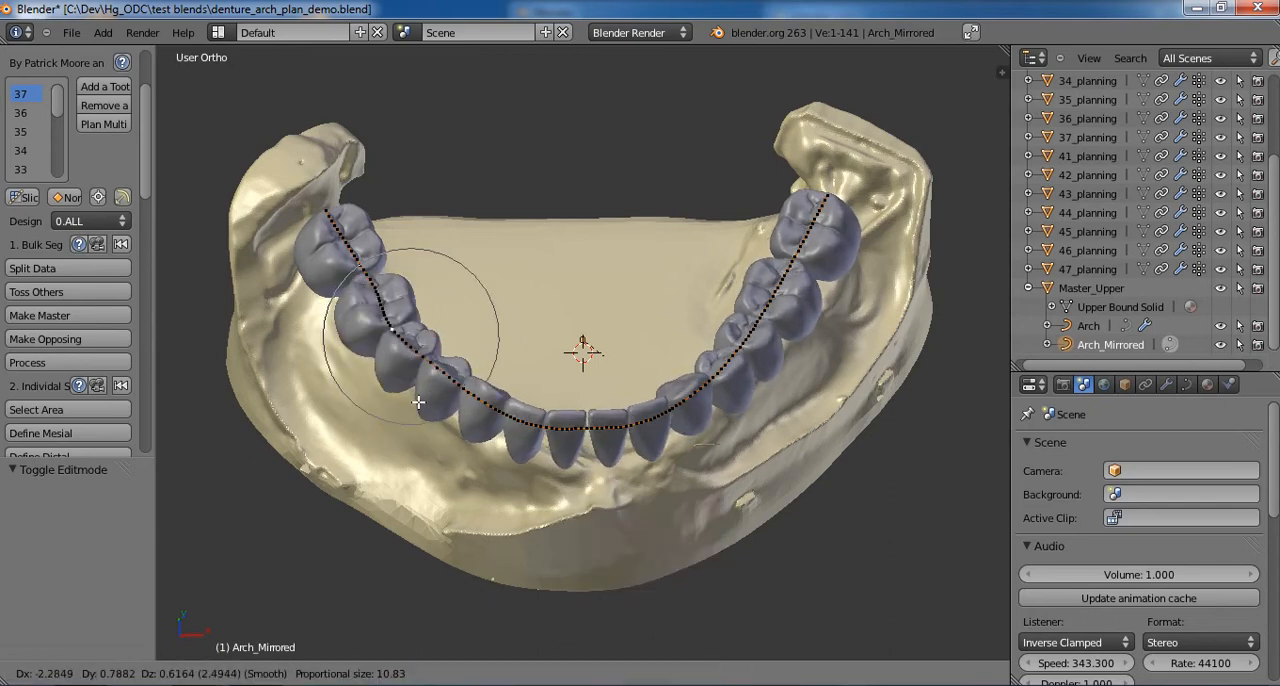
{"action": "left_click", "coordinate": [517, 418]}
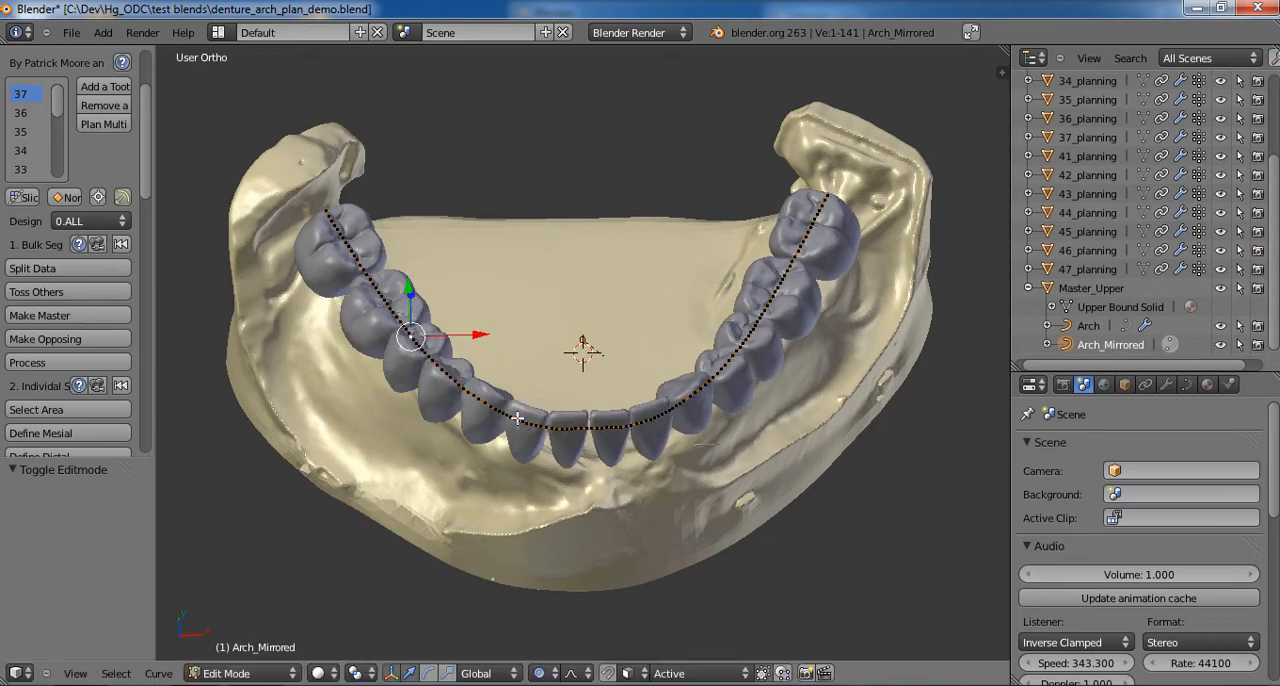
- Try to move individual curve points at the front incisors
{"action": "right_click", "coordinate": [572, 432]}
{"action": "key", "text": "g"}
{"action": "key", "text": "Escape"}
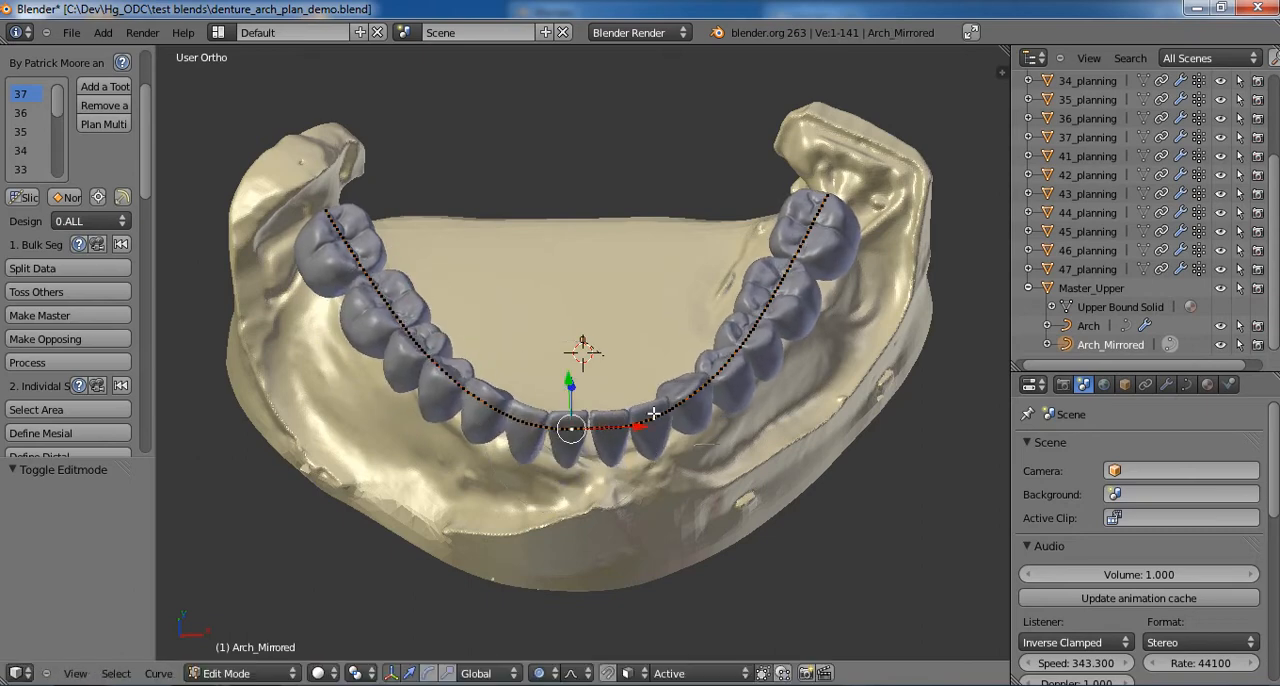
{"action": "key", "text": "g"}
{"action": "key", "text": "Escape"}
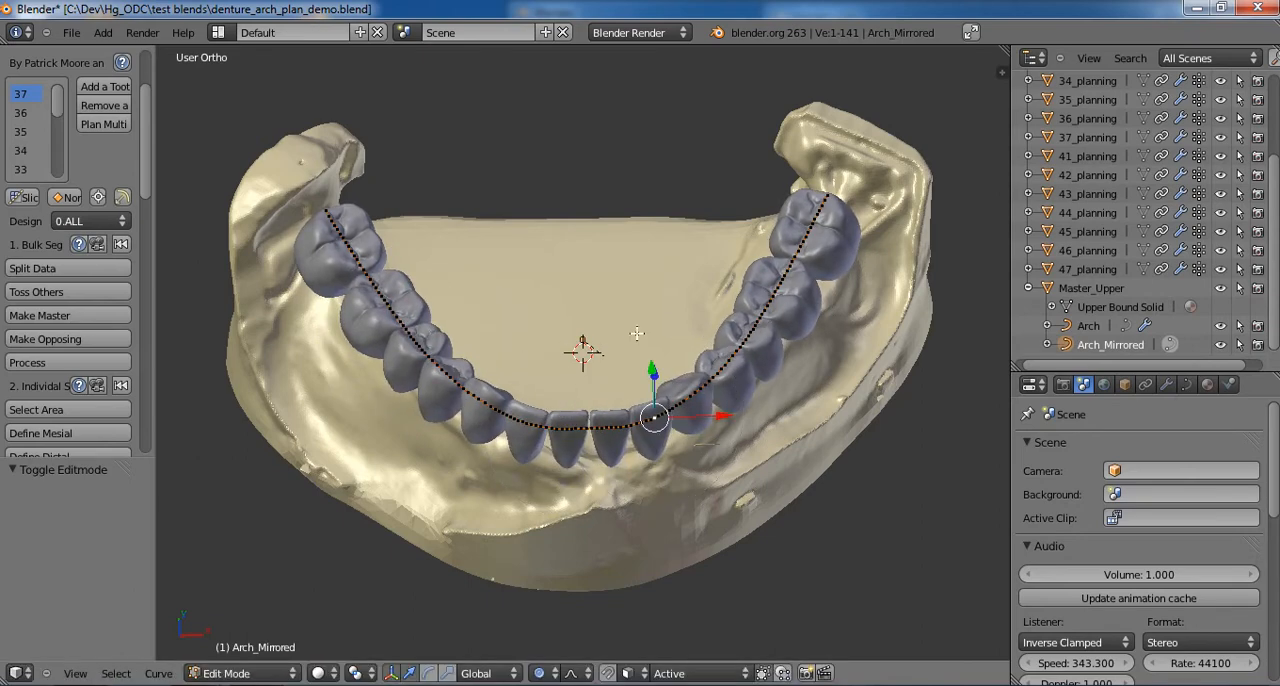
- Examine how the teeth follow the mirrored arch curve from the front, up close and from above
{"action": "scroll", "coordinate": [637, 333], "scroll_direction": "down", "scroll_amount": 4}
{"action": "scroll", "coordinate": [637, 333], "scroll_direction": "up", "scroll_amount": 4}
{"action": "middle_click_drag", "start_coordinate": [612, 405], "coordinate": [576, 377]}
{"action": "scroll", "coordinate": [698, 364], "scroll_direction": "up", "scroll_amount": 2}
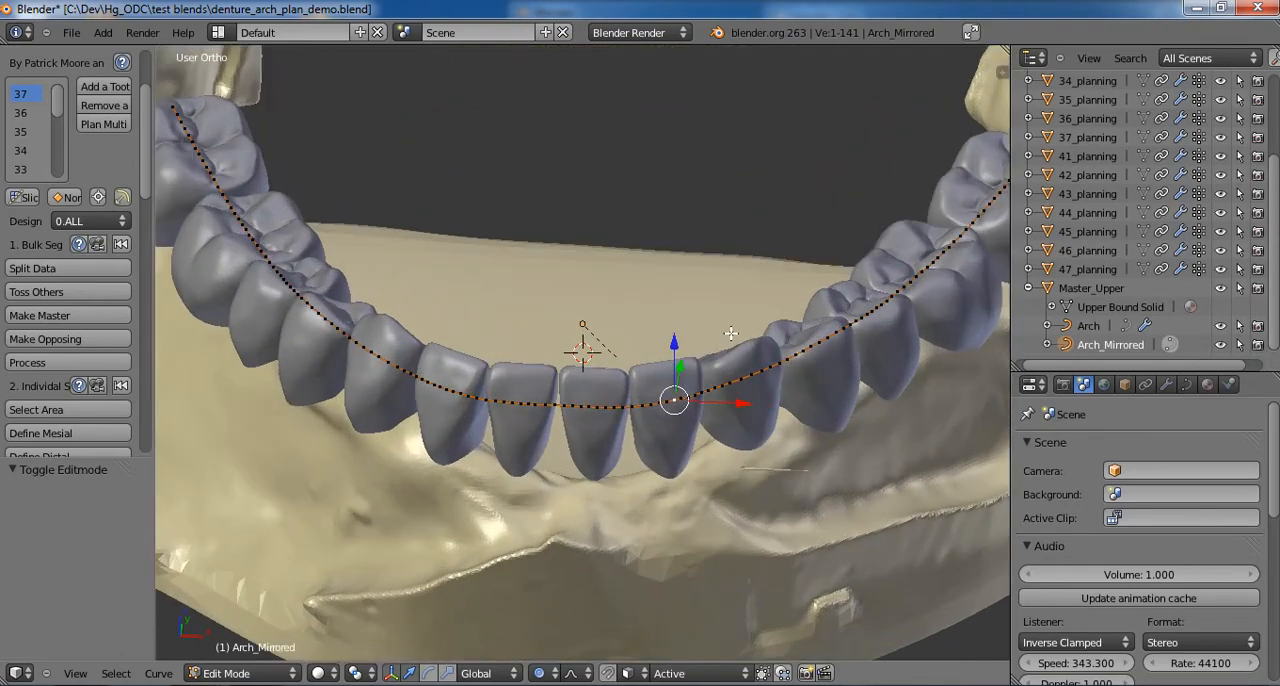
{"action": "scroll", "coordinate": [731, 333], "scroll_direction": "down", "scroll_amount": 4}
{"action": "middle_click_drag", "start_coordinate": [564, 298], "coordinate": [568, 343]}
{"action": "scroll", "coordinate": [578, 343], "scroll_direction": "up", "scroll_amount": 3}
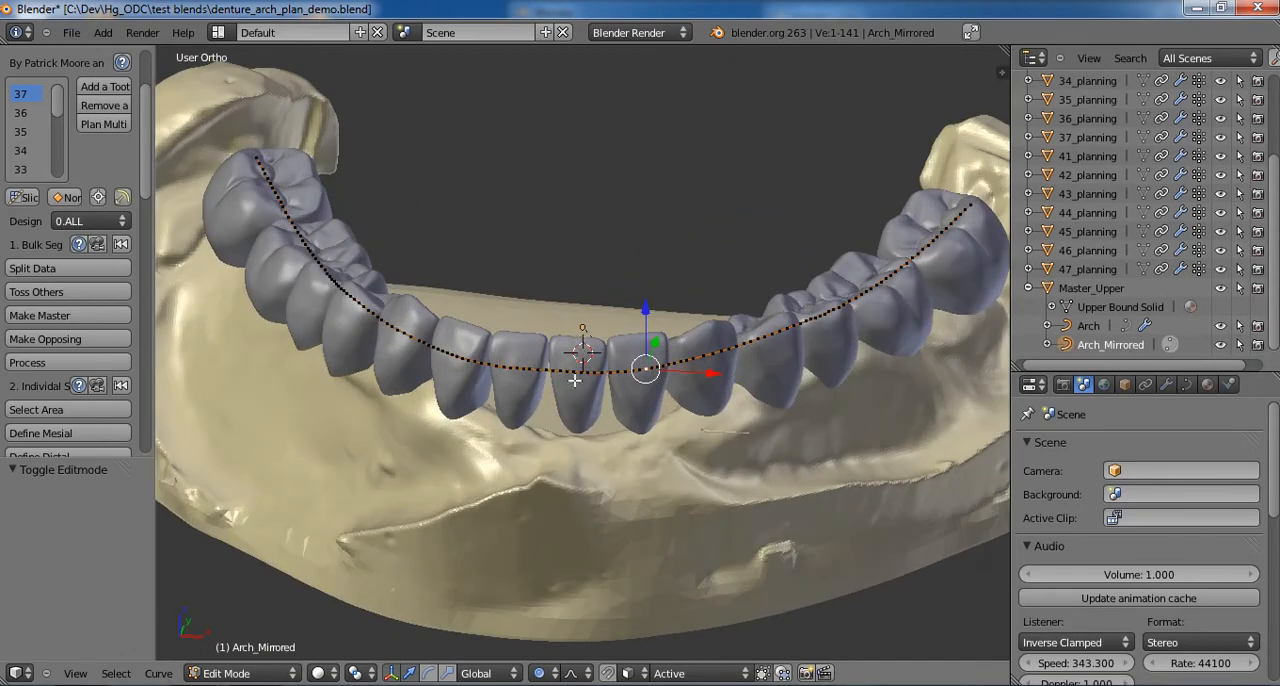
{"action": "scroll", "coordinate": [575, 381], "scroll_direction": "down", "scroll_amount": 2}
{"action": "middle_click_drag", "start_coordinate": [785, 210], "coordinate": [795, 253]}
- Select both molar end points of the mirrored arch curve and try to raise them together
{"action": "right_click", "coordinate": [853, 241]}
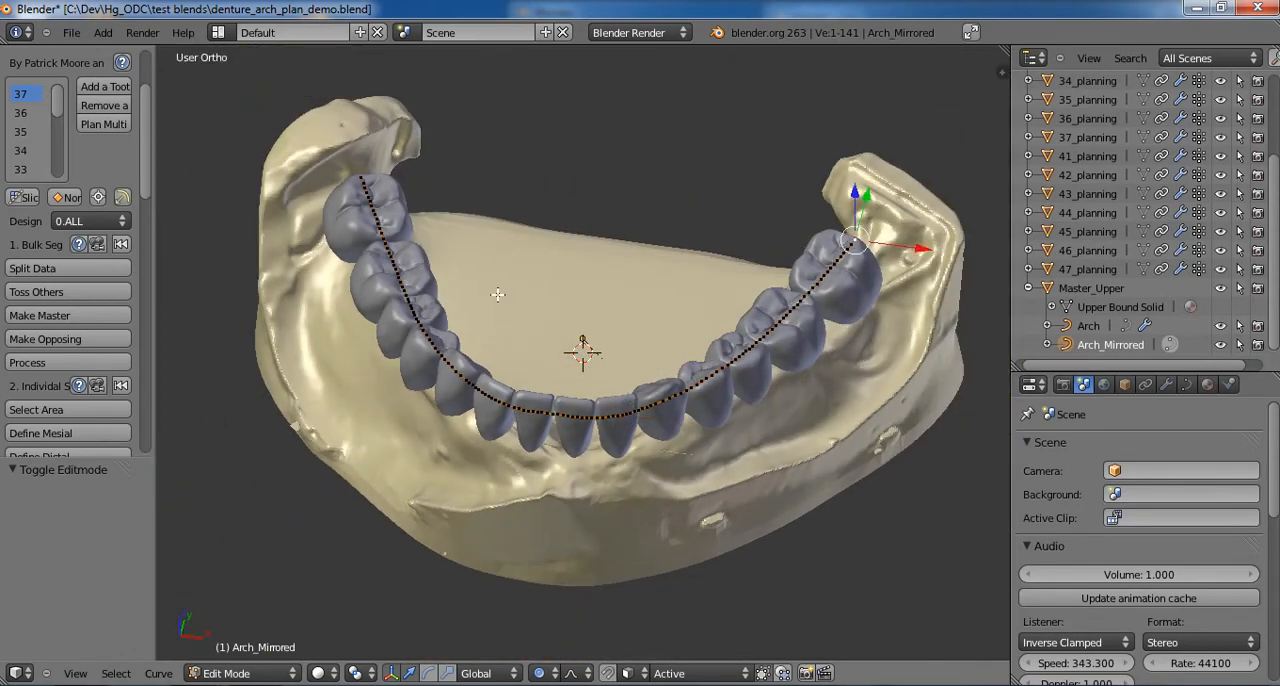
{"action": "right_click", "coordinate": [365, 180], "text": "shift"}
{"action": "middle_click_drag", "start_coordinate": [554, 213], "coordinate": [586, 210]}
{"action": "key", "text": "g"}
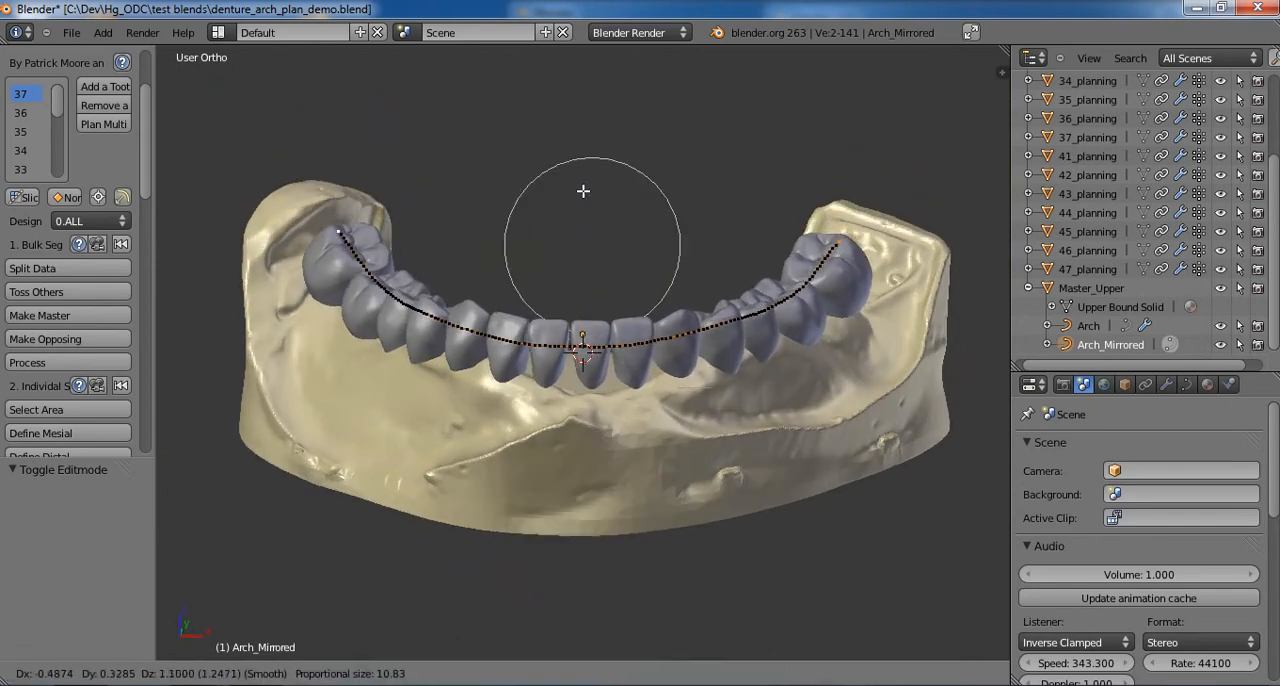
{"action": "left_click", "coordinate": [583, 203]}
{"action": "middle_click_drag", "start_coordinate": [548, 300], "coordinate": [547, 310]}
- Add a curve point near each canine to the selection and apply Tilt of about -17 with a widened proportional influence
{"action": "right_click", "coordinate": [468, 338], "text": "shift"}
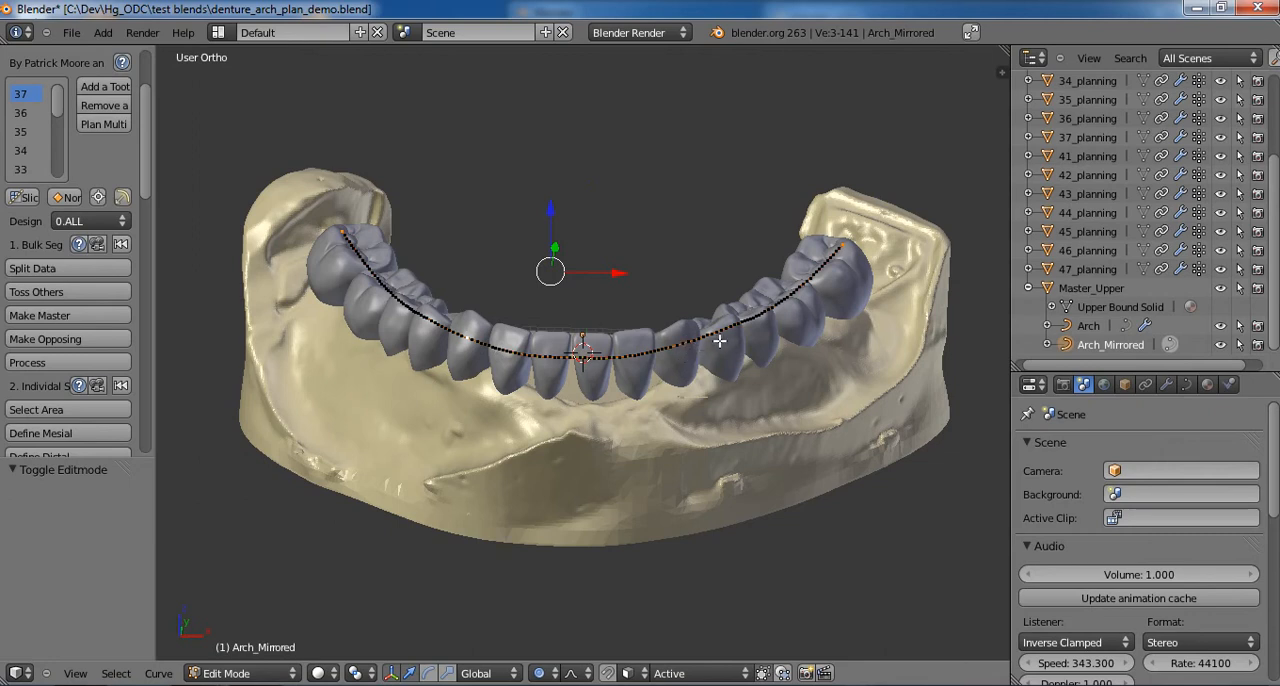
{"action": "right_click", "coordinate": [682, 344], "text": "shift"}
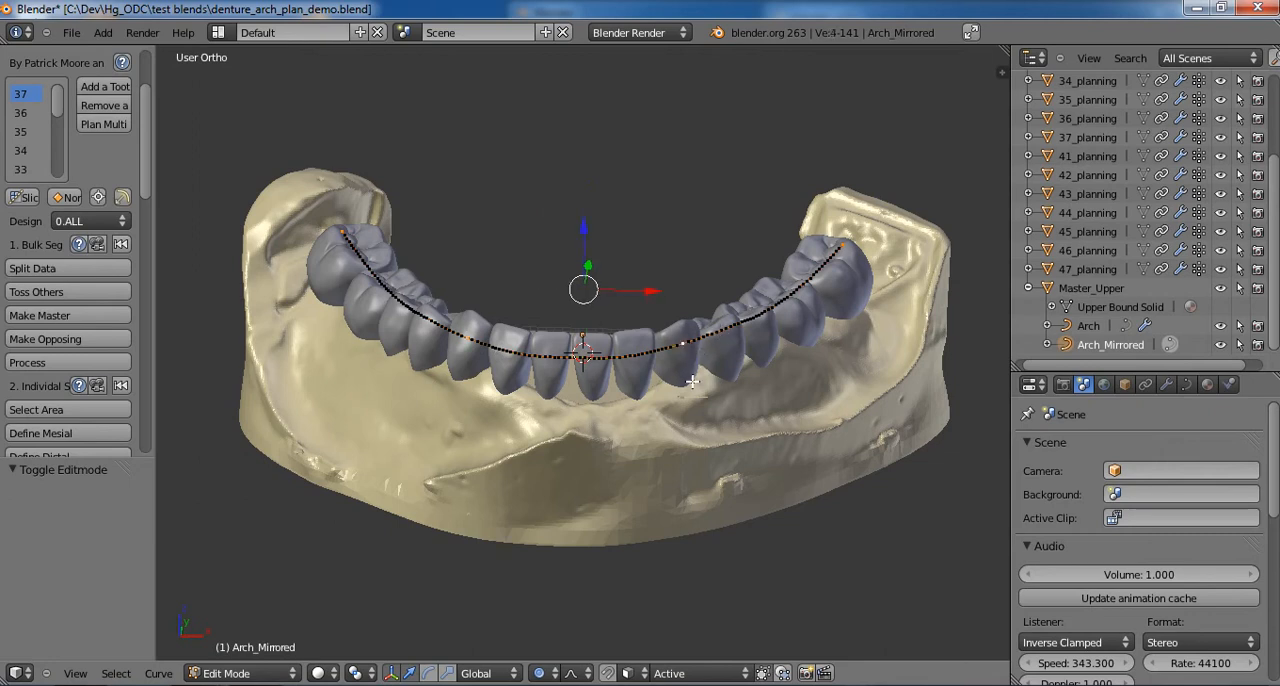
{"action": "key", "text": "space"}
{"action": "type", "text": "tilt"}
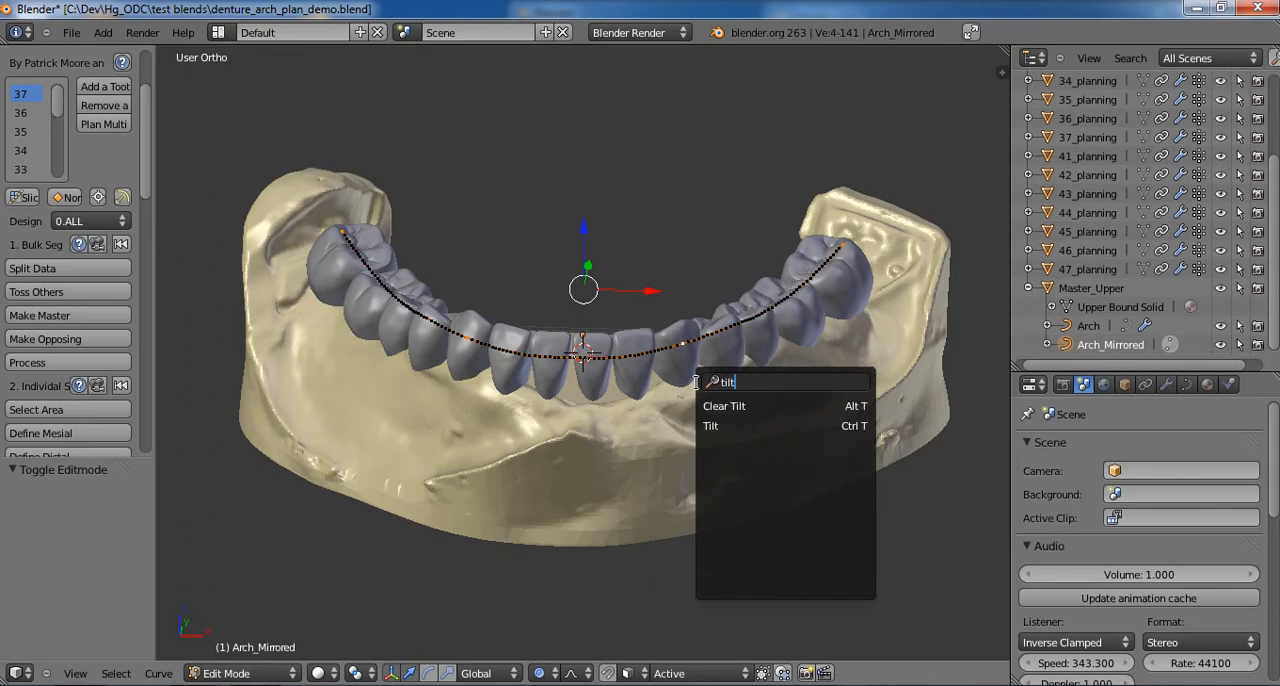
{"action": "left_click", "coordinate": [712, 428]}
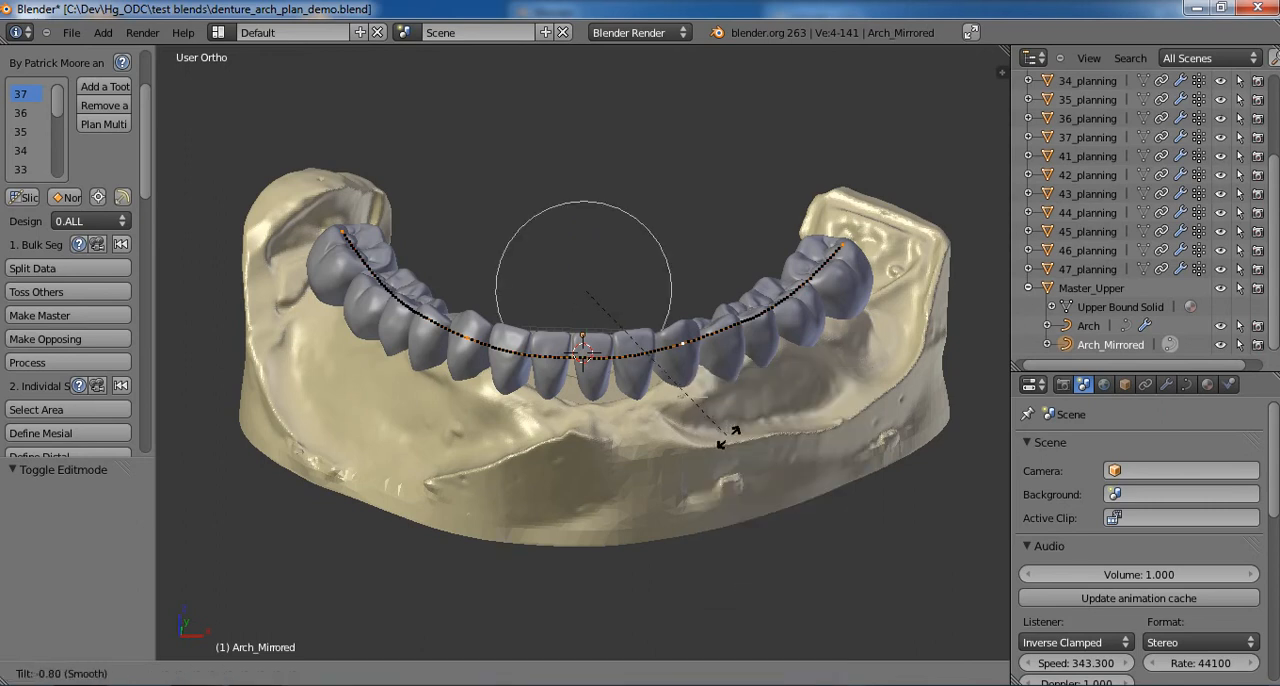
{"action": "scroll", "coordinate": [762, 400], "scroll_direction": "down", "scroll_amount": 7}
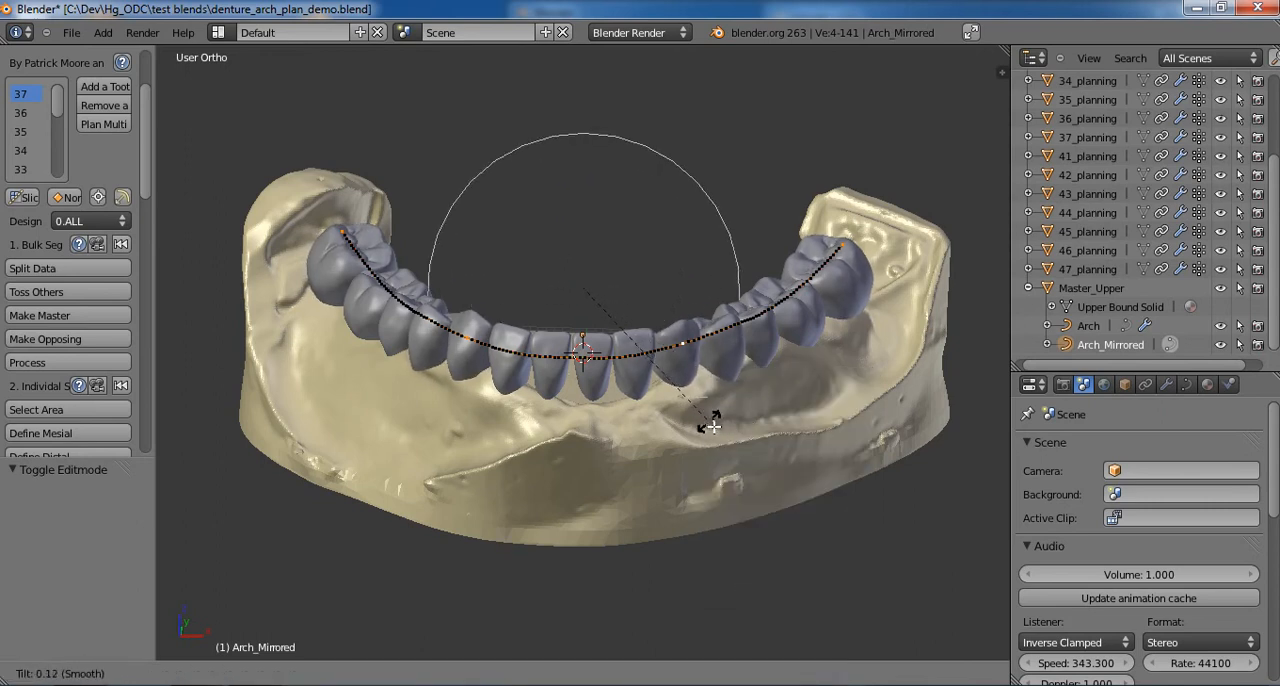
{"action": "scroll", "coordinate": [763, 402], "scroll_direction": "down", "scroll_amount": 2}
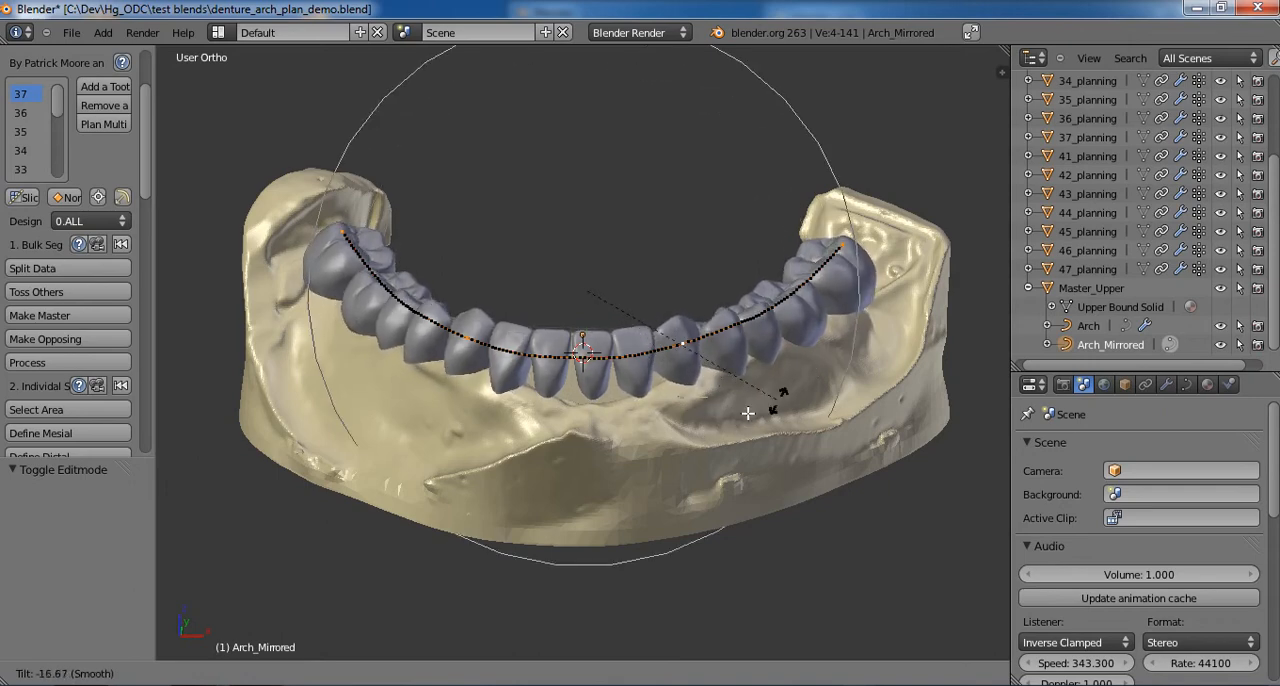
{"action": "left_click", "coordinate": [745, 412]}
- Return the curve to Object Mode and inspect the tilted teeth from the side, front and above
{"action": "middle_click_drag", "start_coordinate": [659, 356], "coordinate": [500, 376]}
{"action": "key", "text": "Tab"}
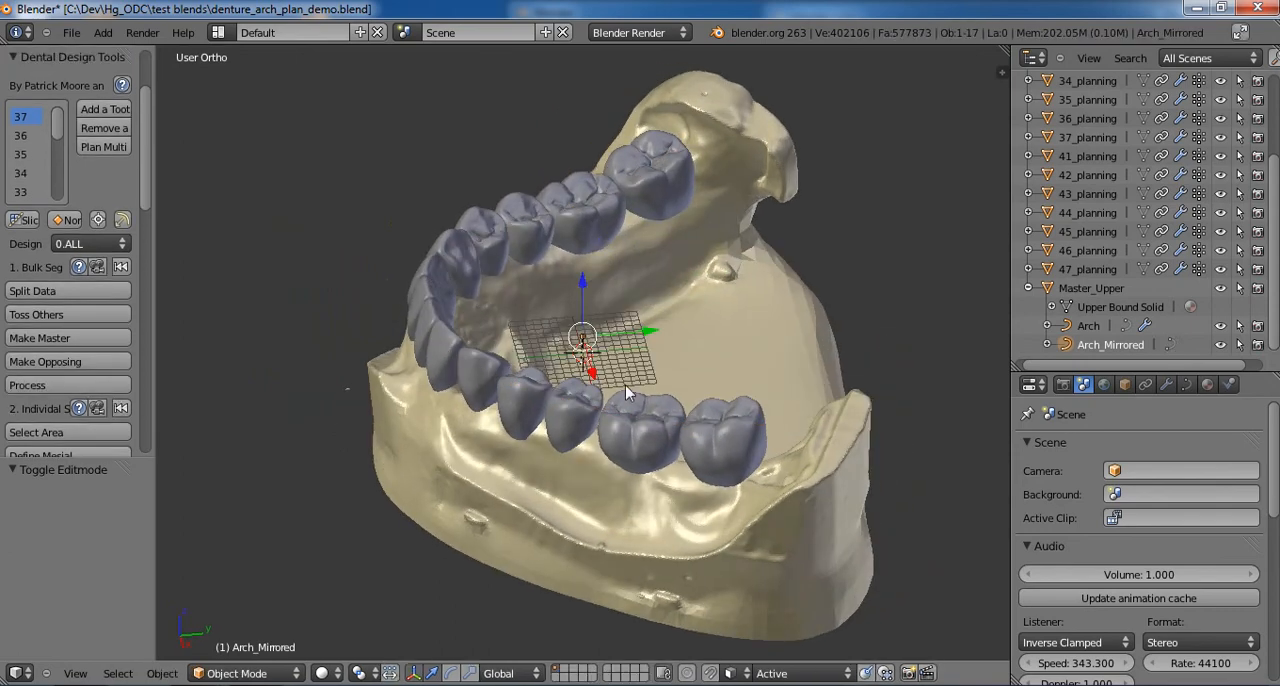
{"action": "middle_click_drag", "start_coordinate": [625, 385], "coordinate": [741, 348]}
{"action": "middle_click_drag", "start_coordinate": [710, 346], "coordinate": [671, 371]}
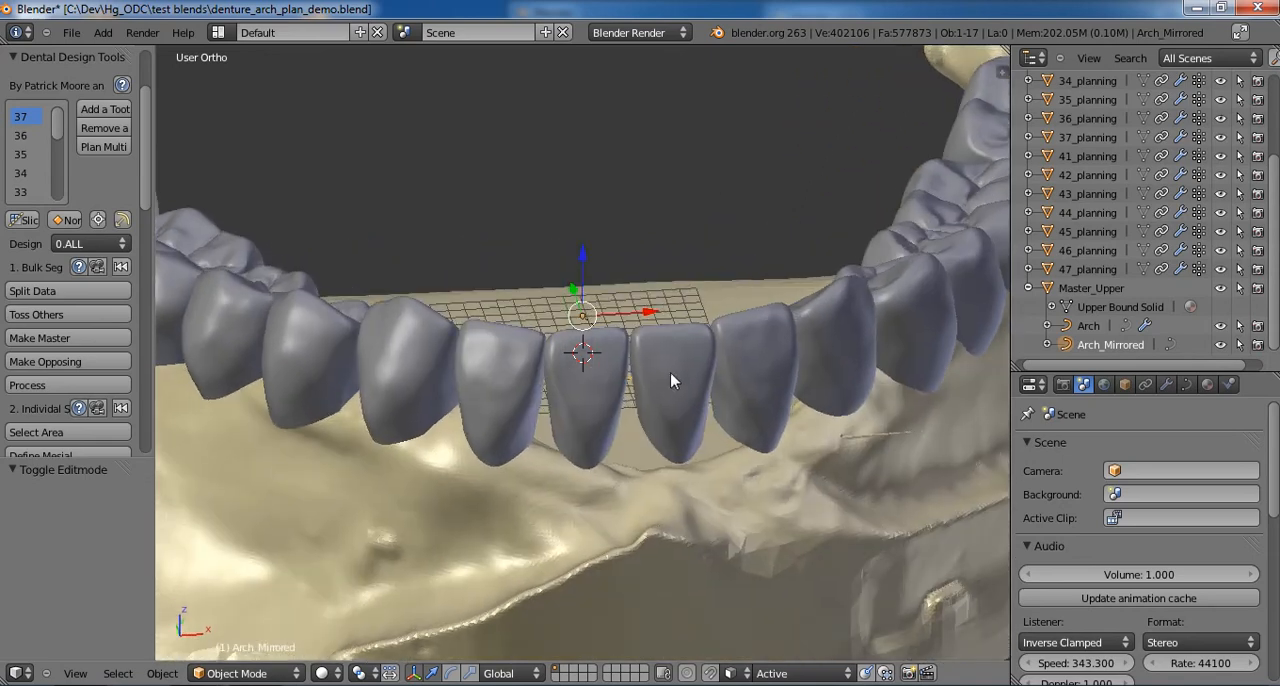
{"action": "scroll", "coordinate": [664, 380], "scroll_direction": "down", "scroll_amount": 4}
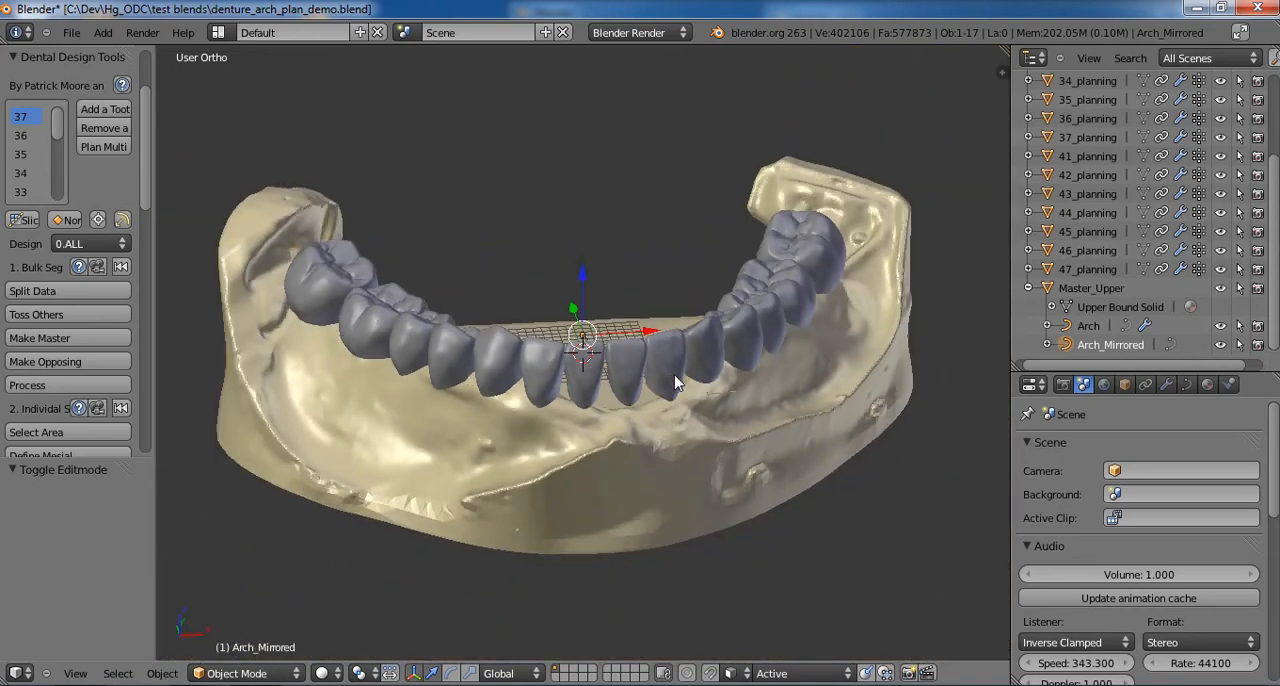
{"action": "scroll", "coordinate": [676, 414], "scroll_direction": "up", "scroll_amount": 3}
{"action": "scroll", "coordinate": [676, 420], "scroll_direction": "down", "scroll_amount": 3}
{"action": "middle_click_drag", "start_coordinate": [686, 386], "coordinate": [362, 589]}
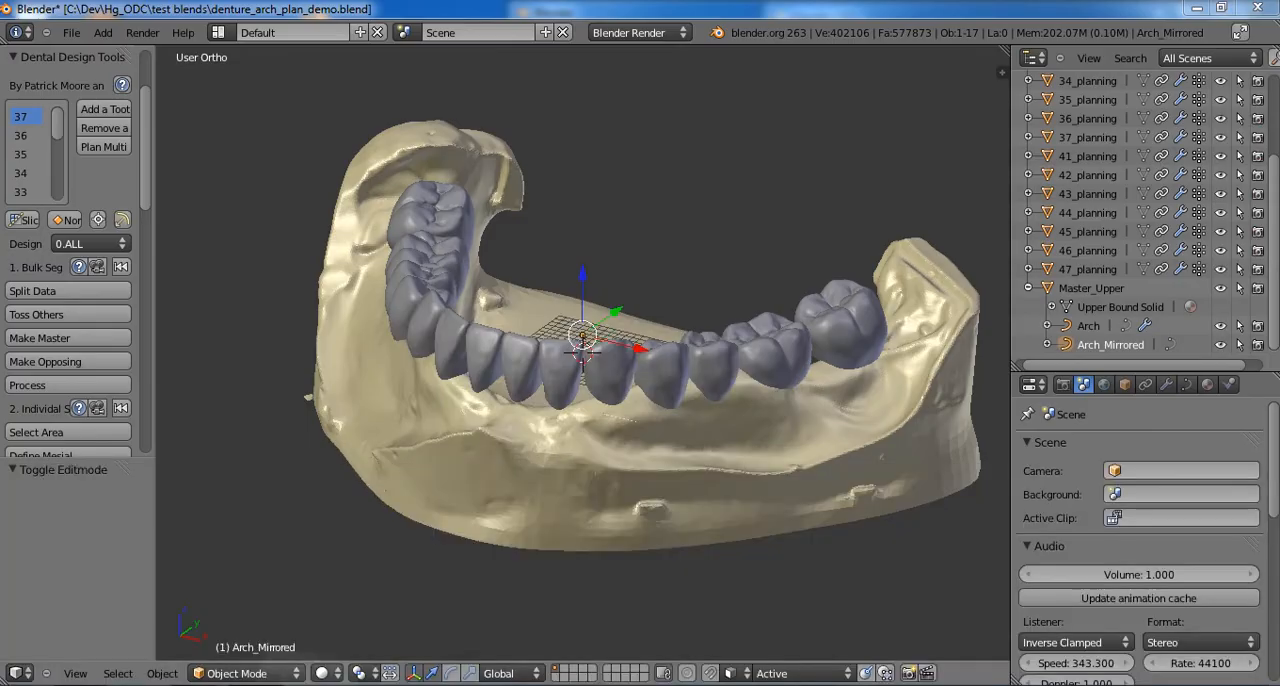
{"action": "left_click", "coordinate": [255, 685]}
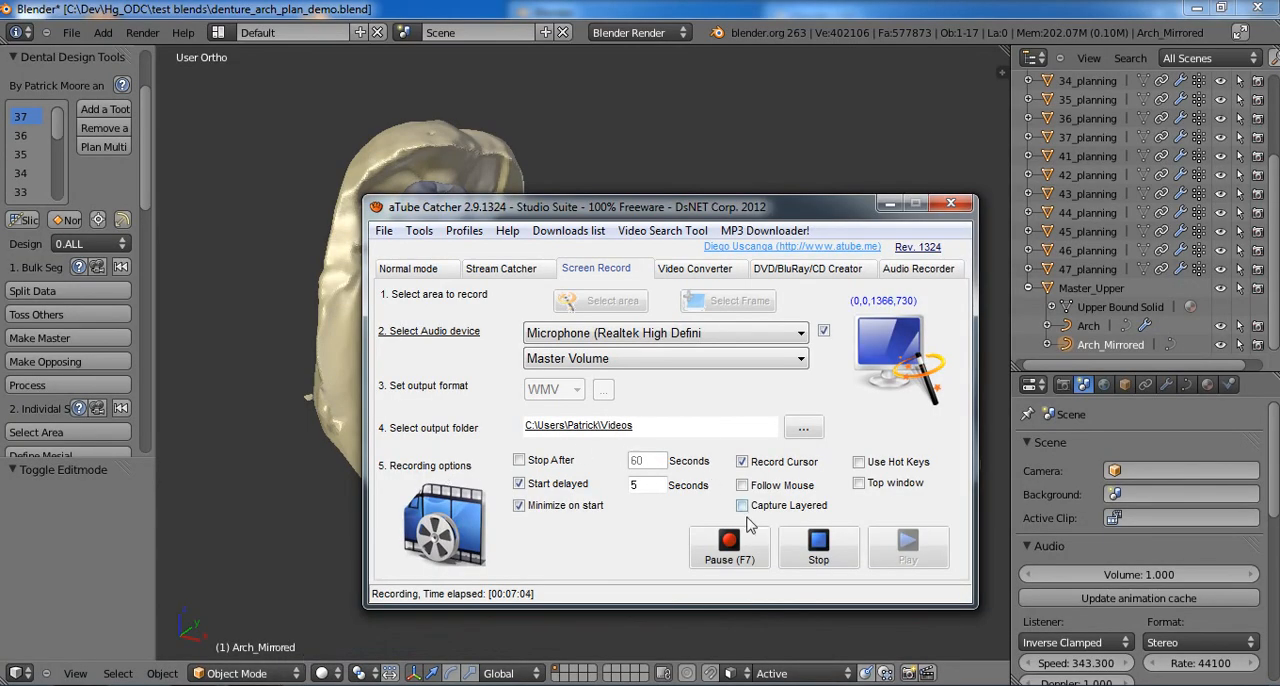